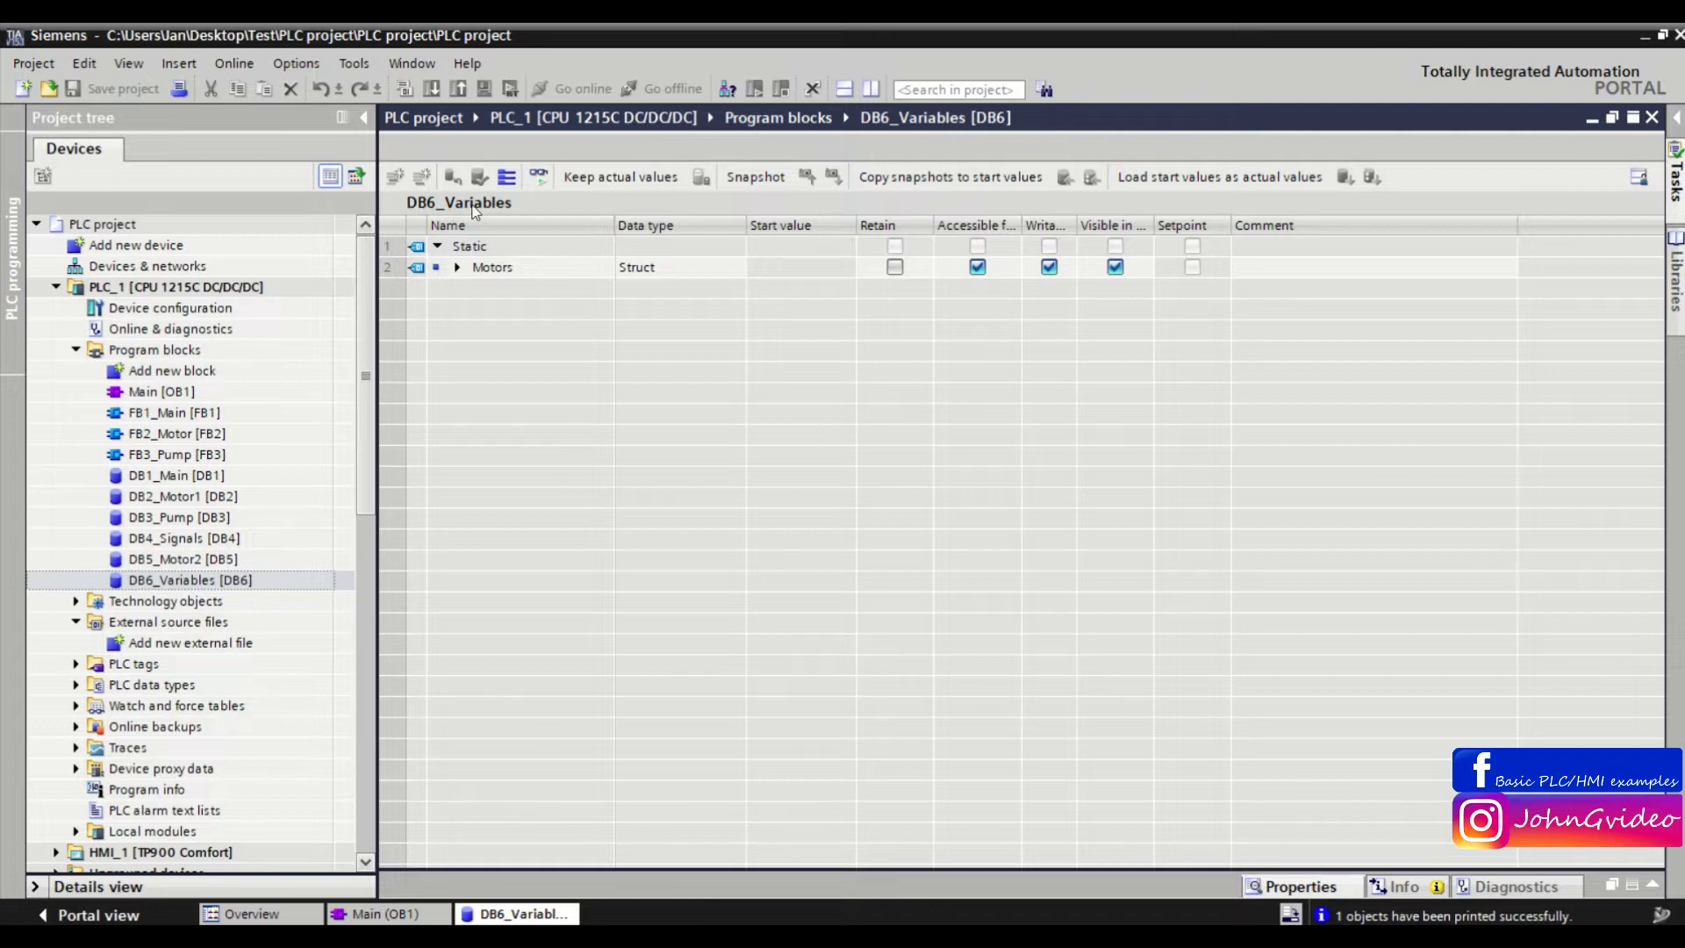
Expand the Motors struct in DB6_Variables to reveal Motor1, Motor2 and Motor3.
{"action": "left_click", "coordinate": [458, 268]}
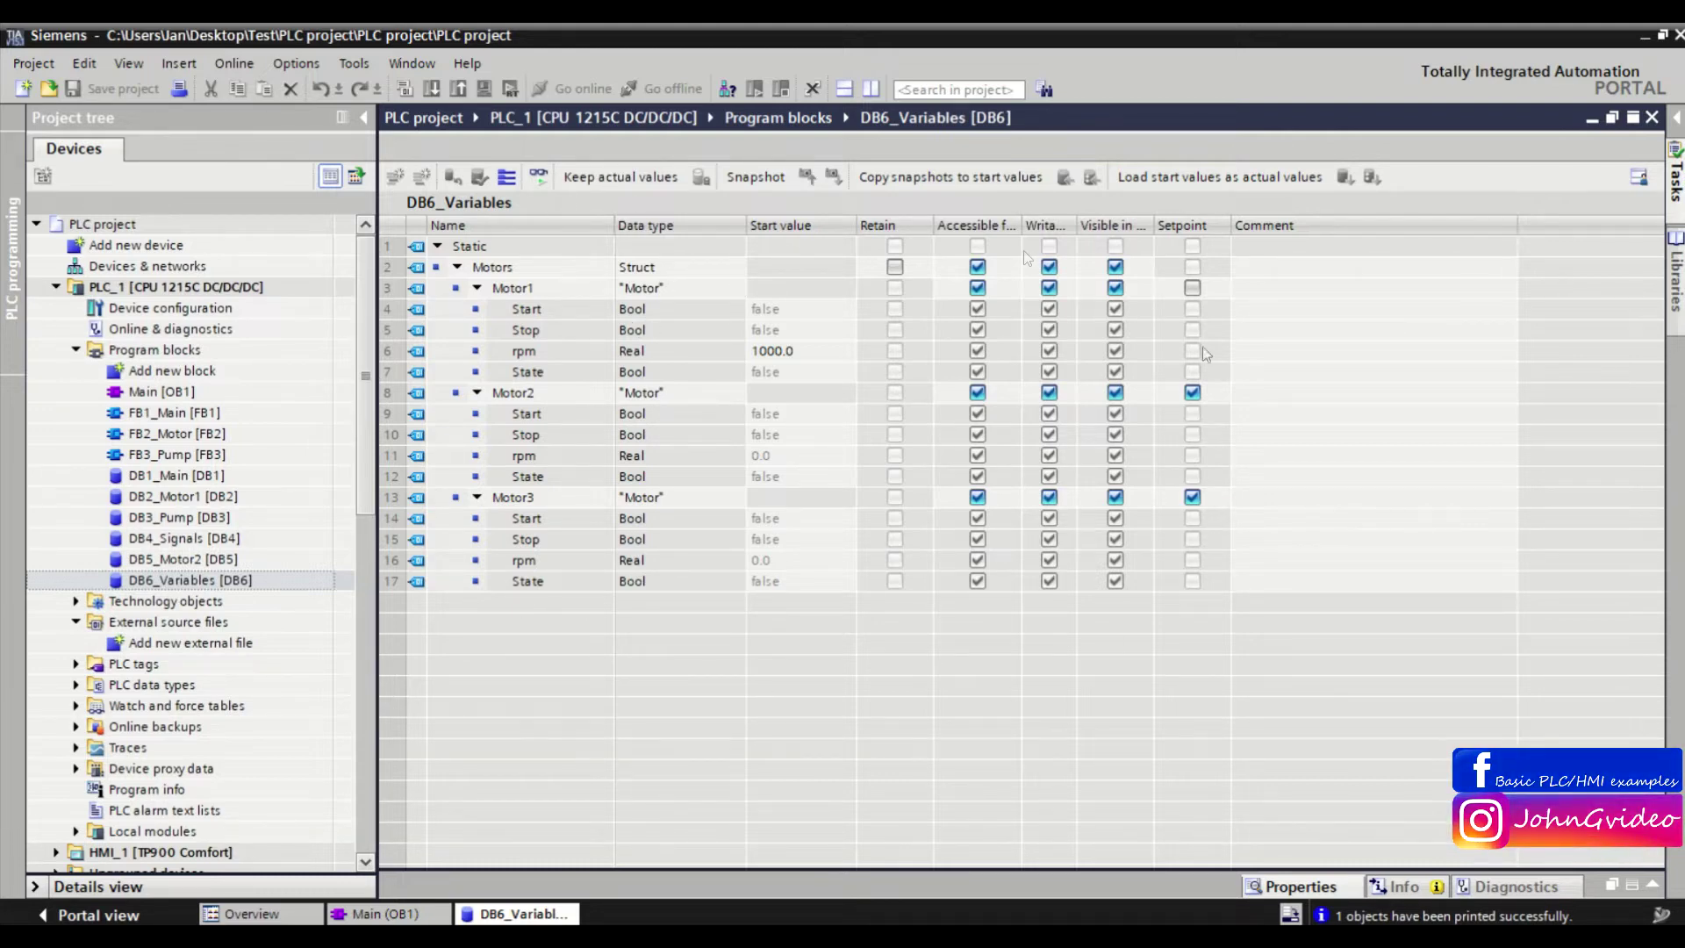
Print DB6_Variables to Microsoft Print to PDF, keeping A4 portrait and all objects, and preview it.
{"action": "left_click", "coordinate": [33, 64]}
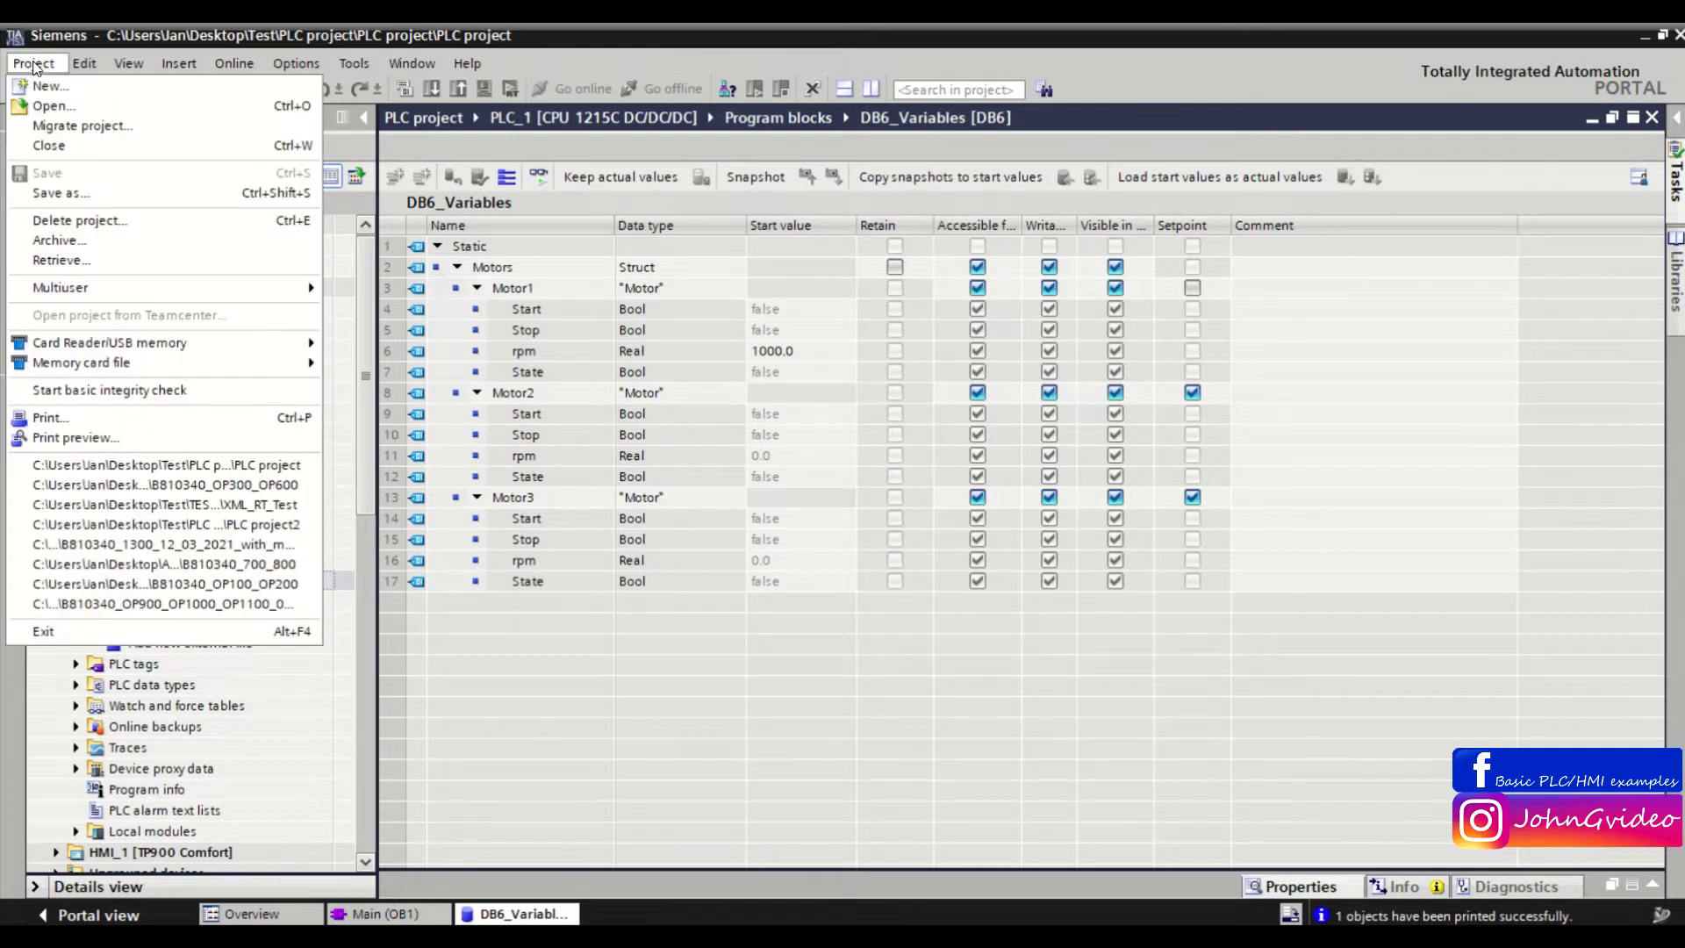
{"action": "left_click", "coordinate": [55, 419]}
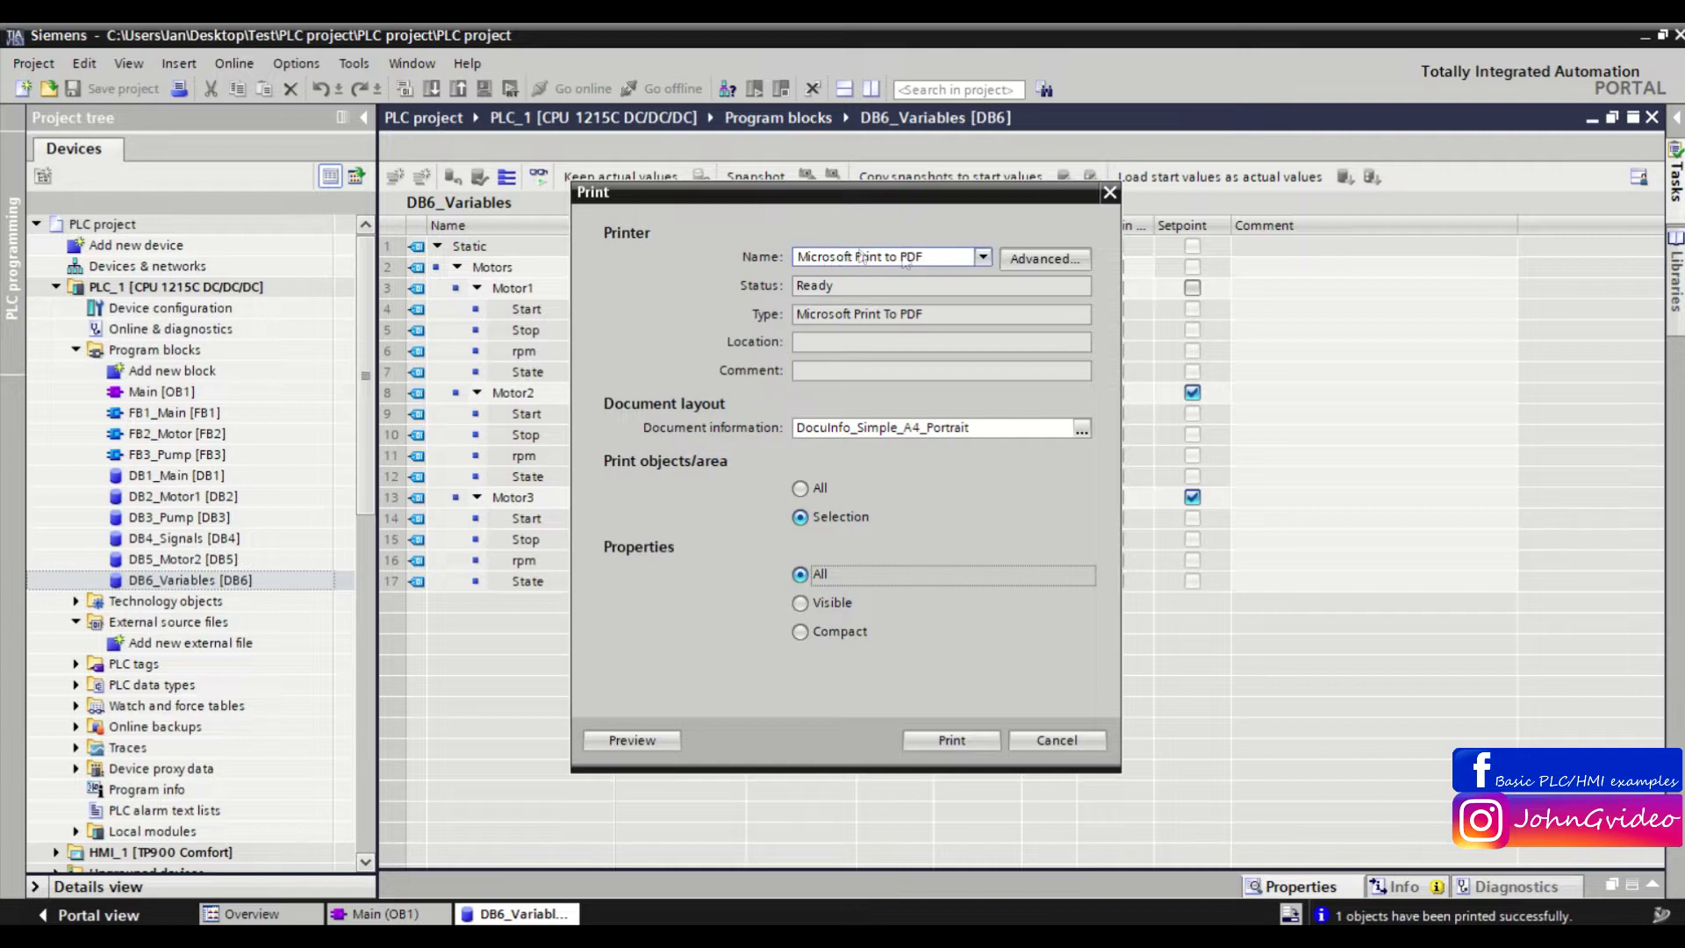
{"action": "left_click", "coordinate": [983, 257]}
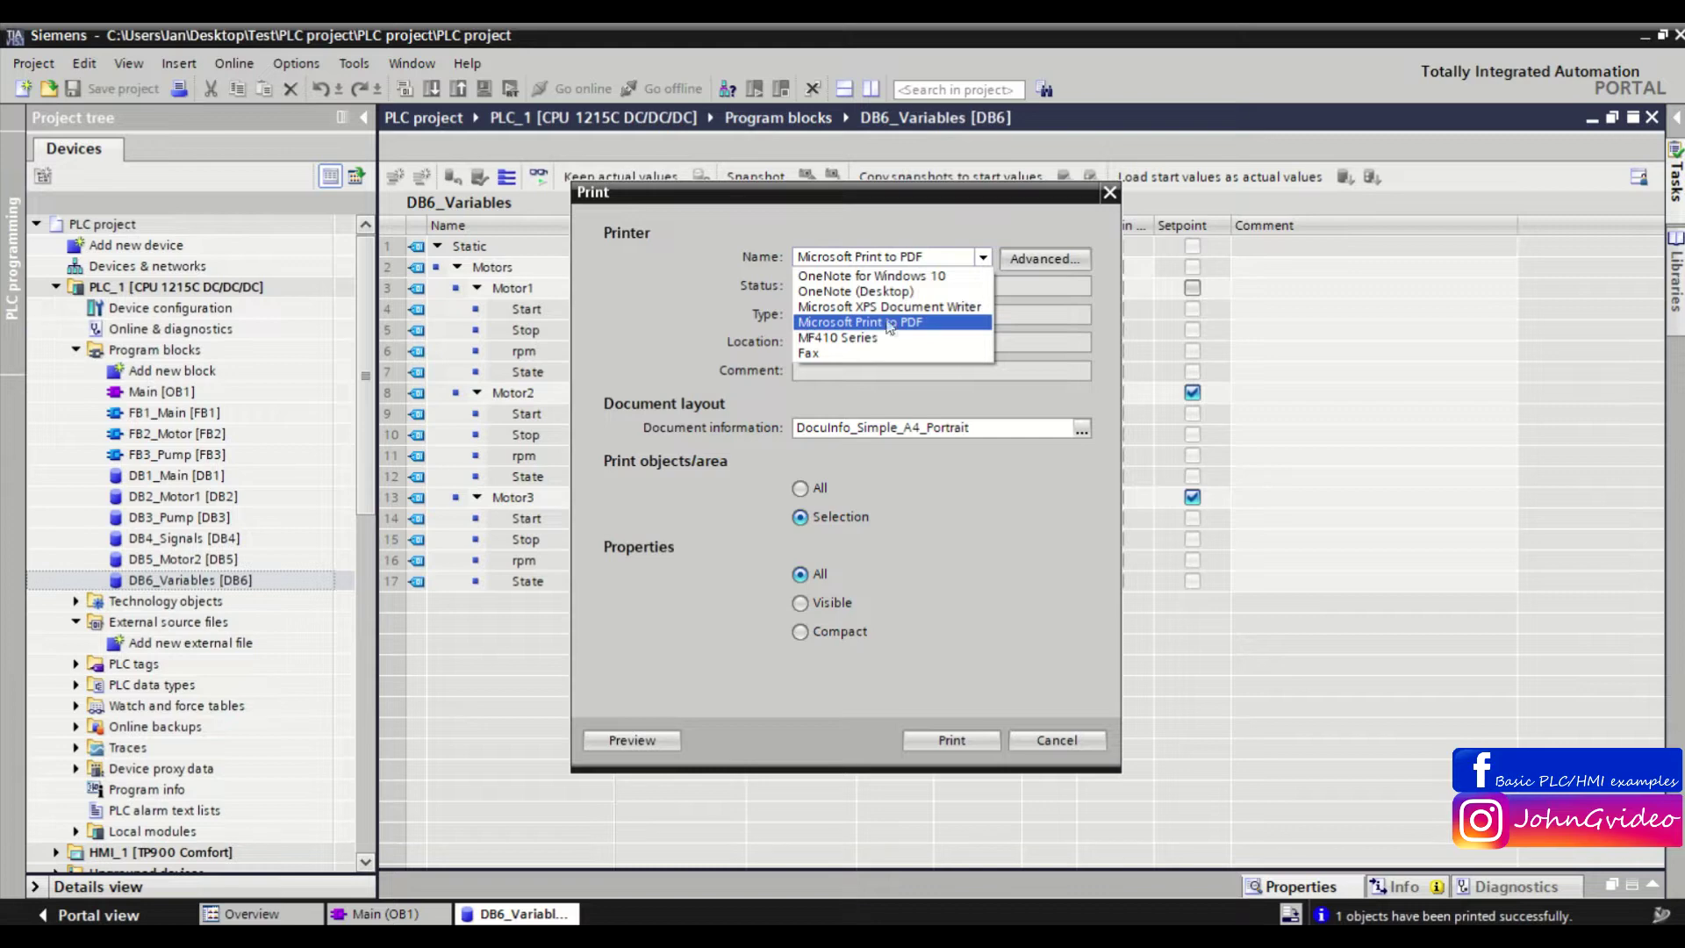
{"action": "left_click", "coordinate": [813, 324]}
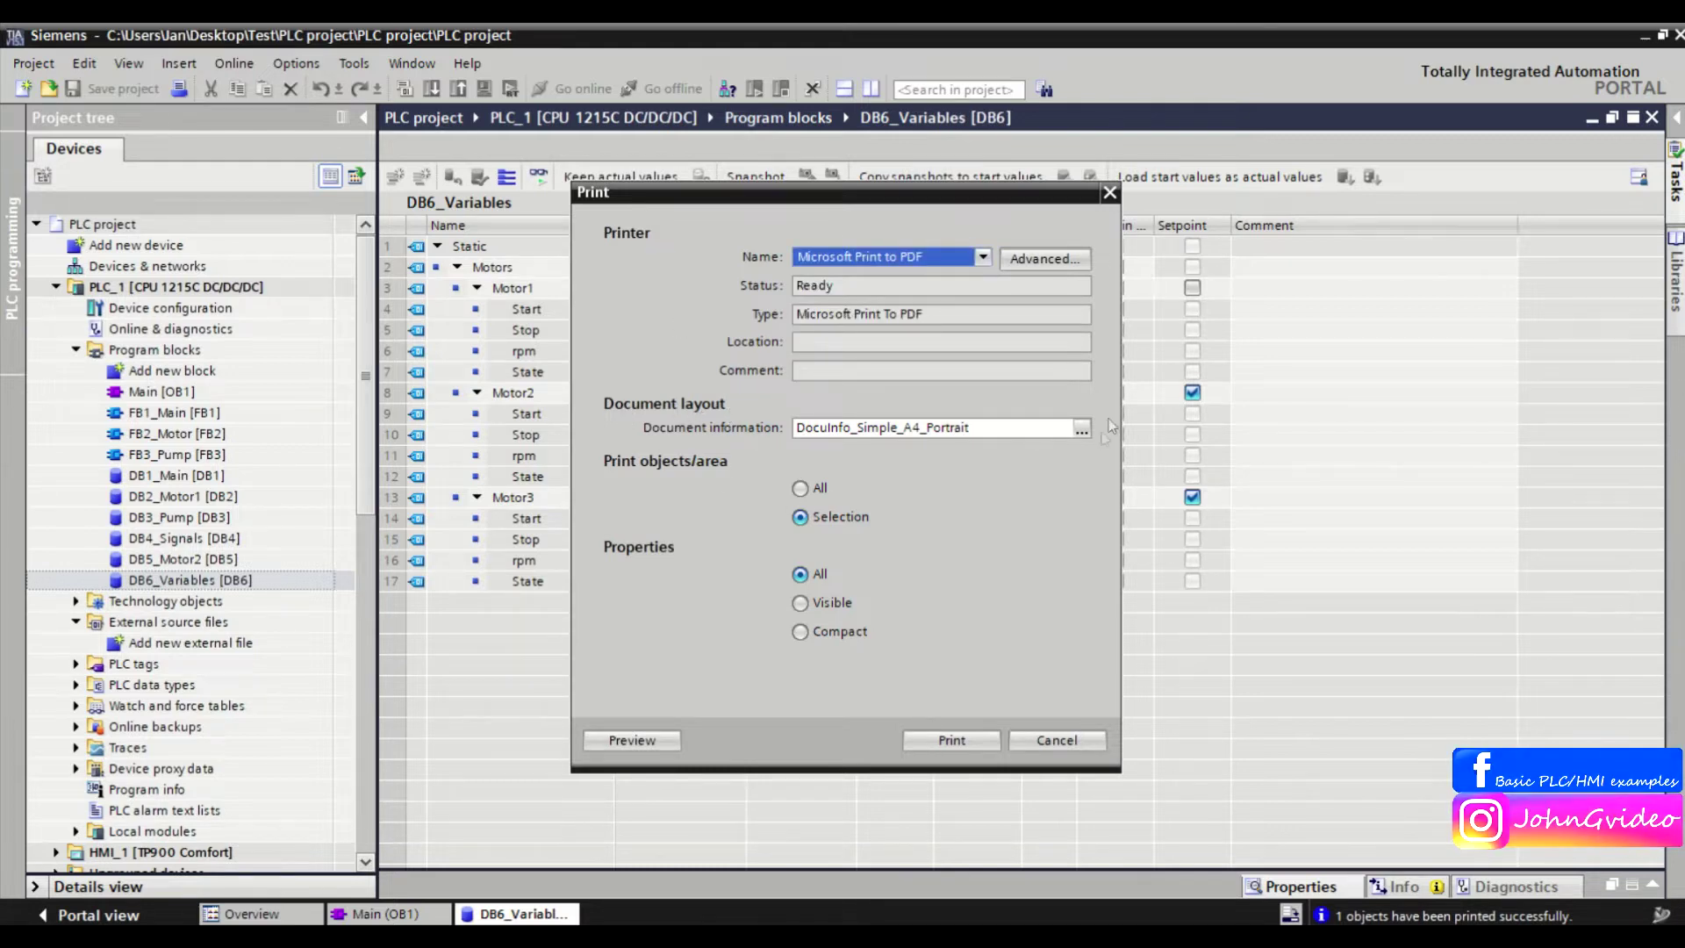
{"action": "left_click", "coordinate": [1081, 428]}
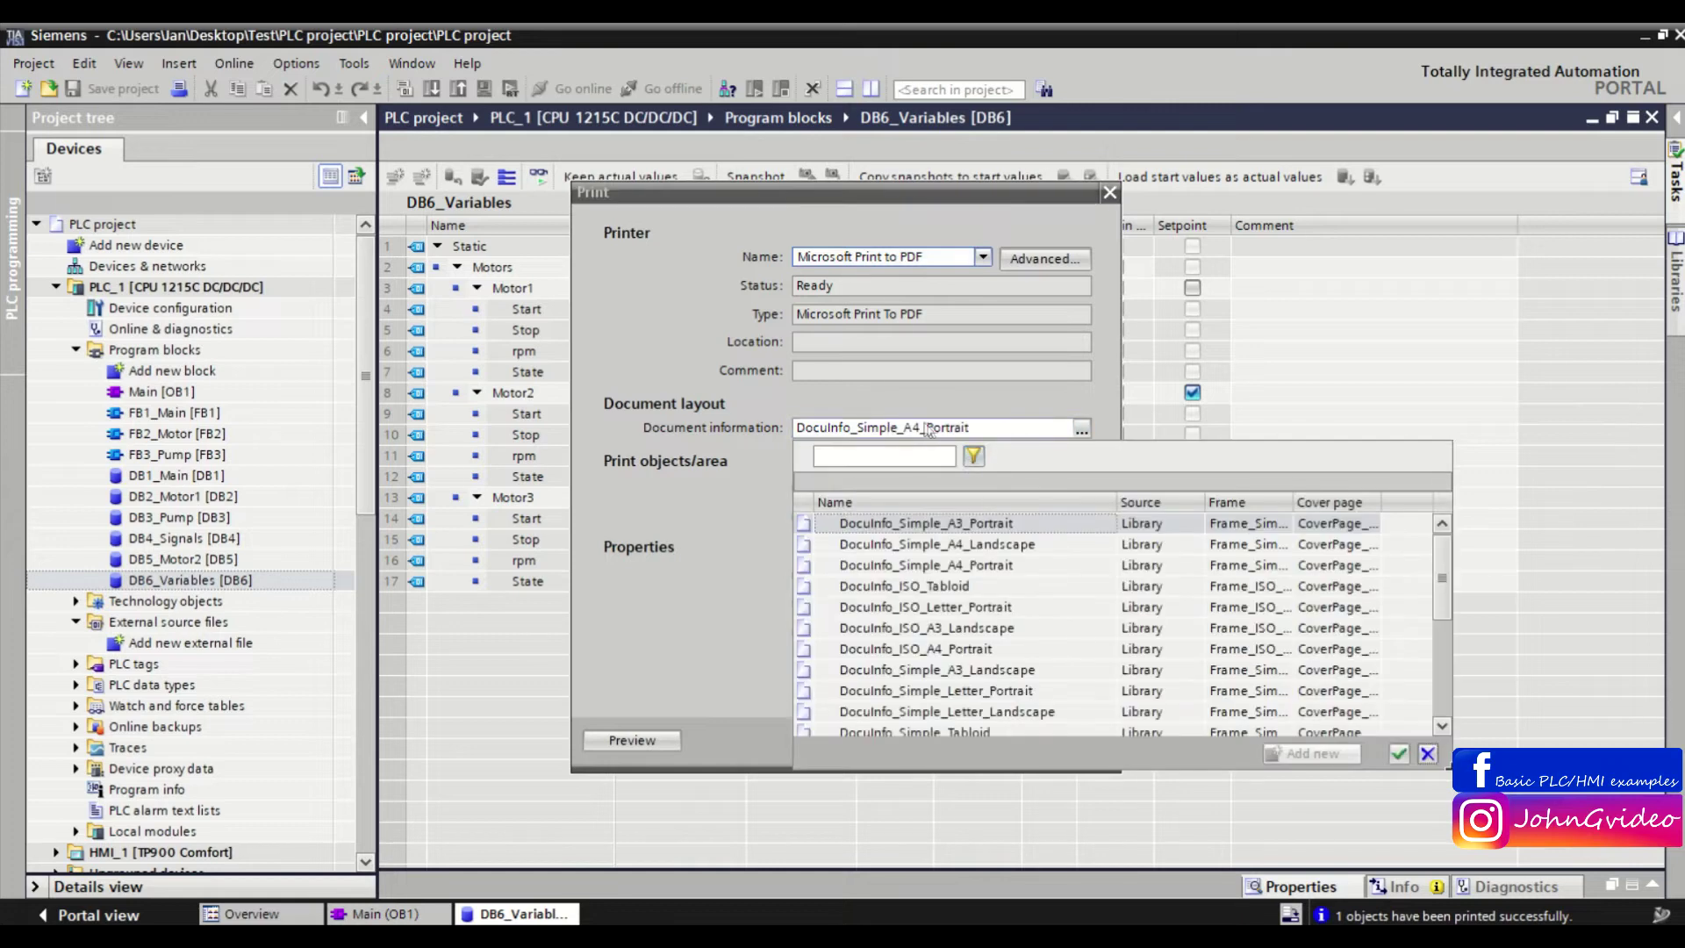
{"action": "left_click", "coordinate": [697, 351]}
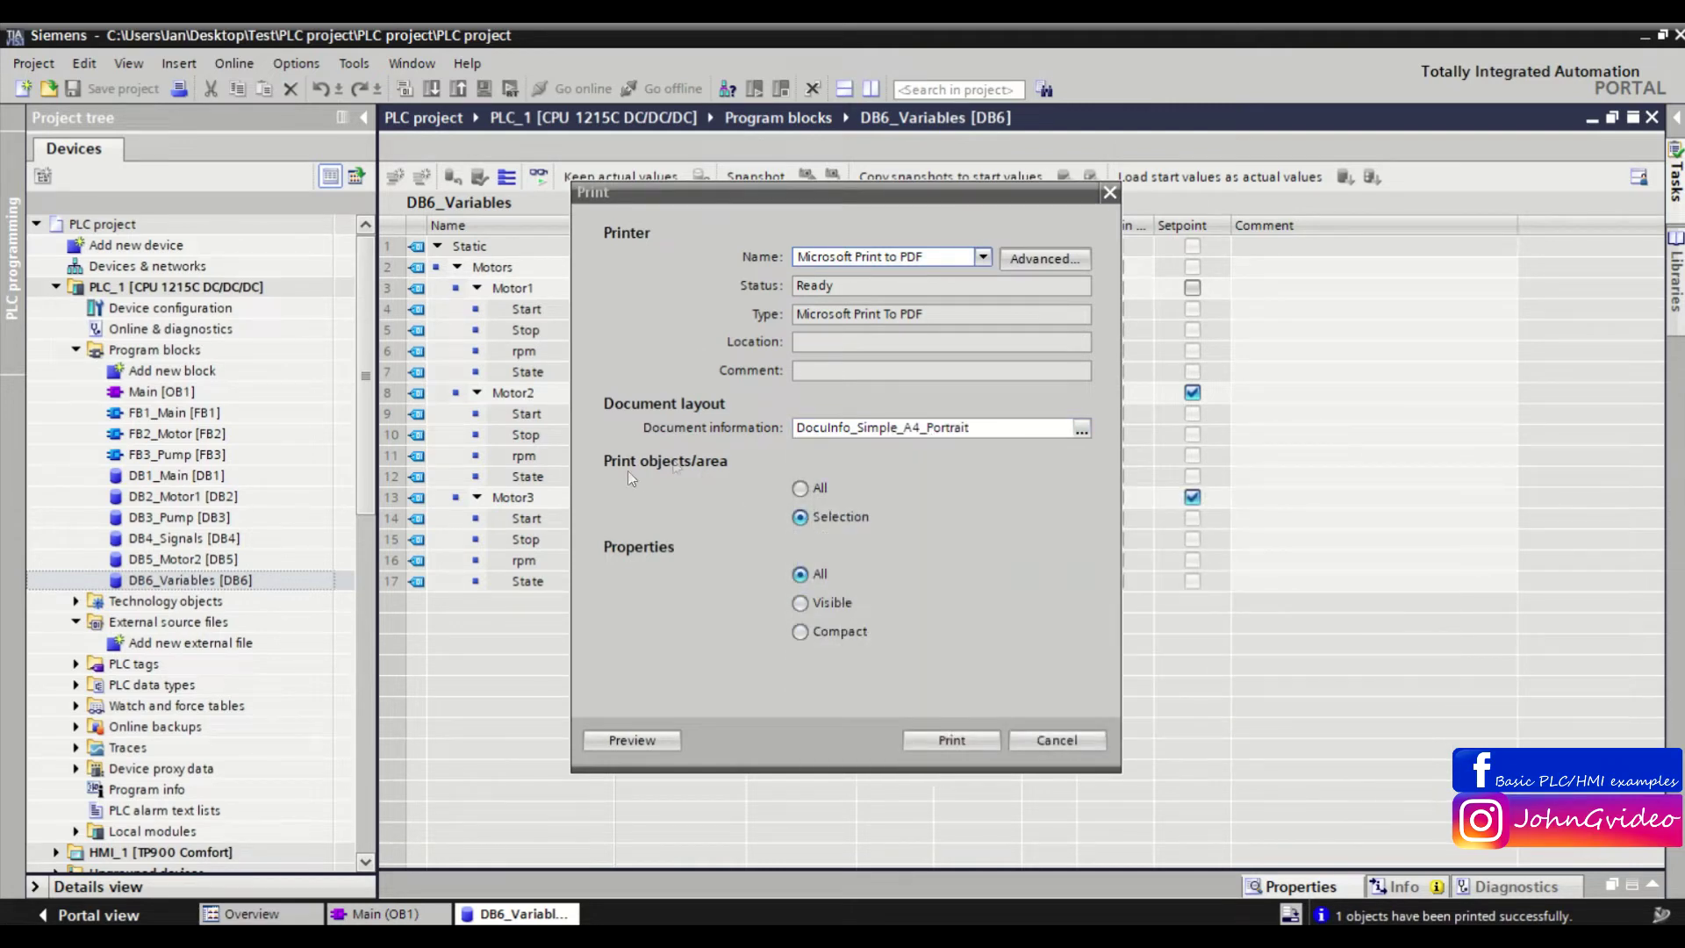
{"action": "left_click", "coordinate": [801, 490]}
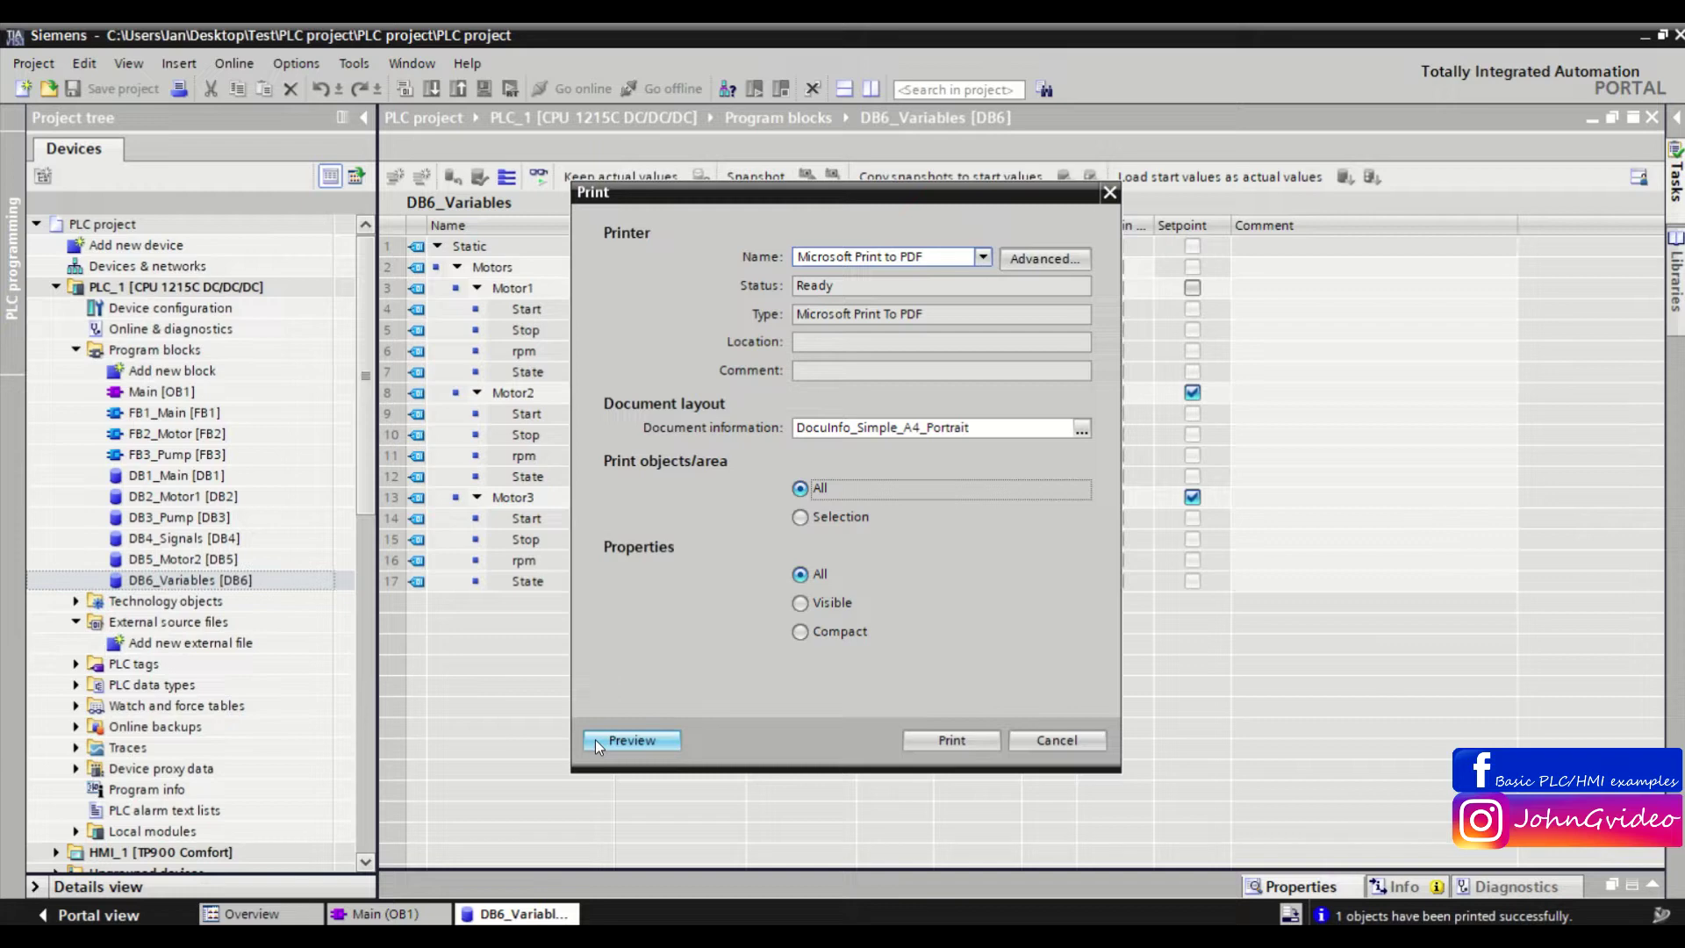
{"action": "left_click", "coordinate": [630, 740]}
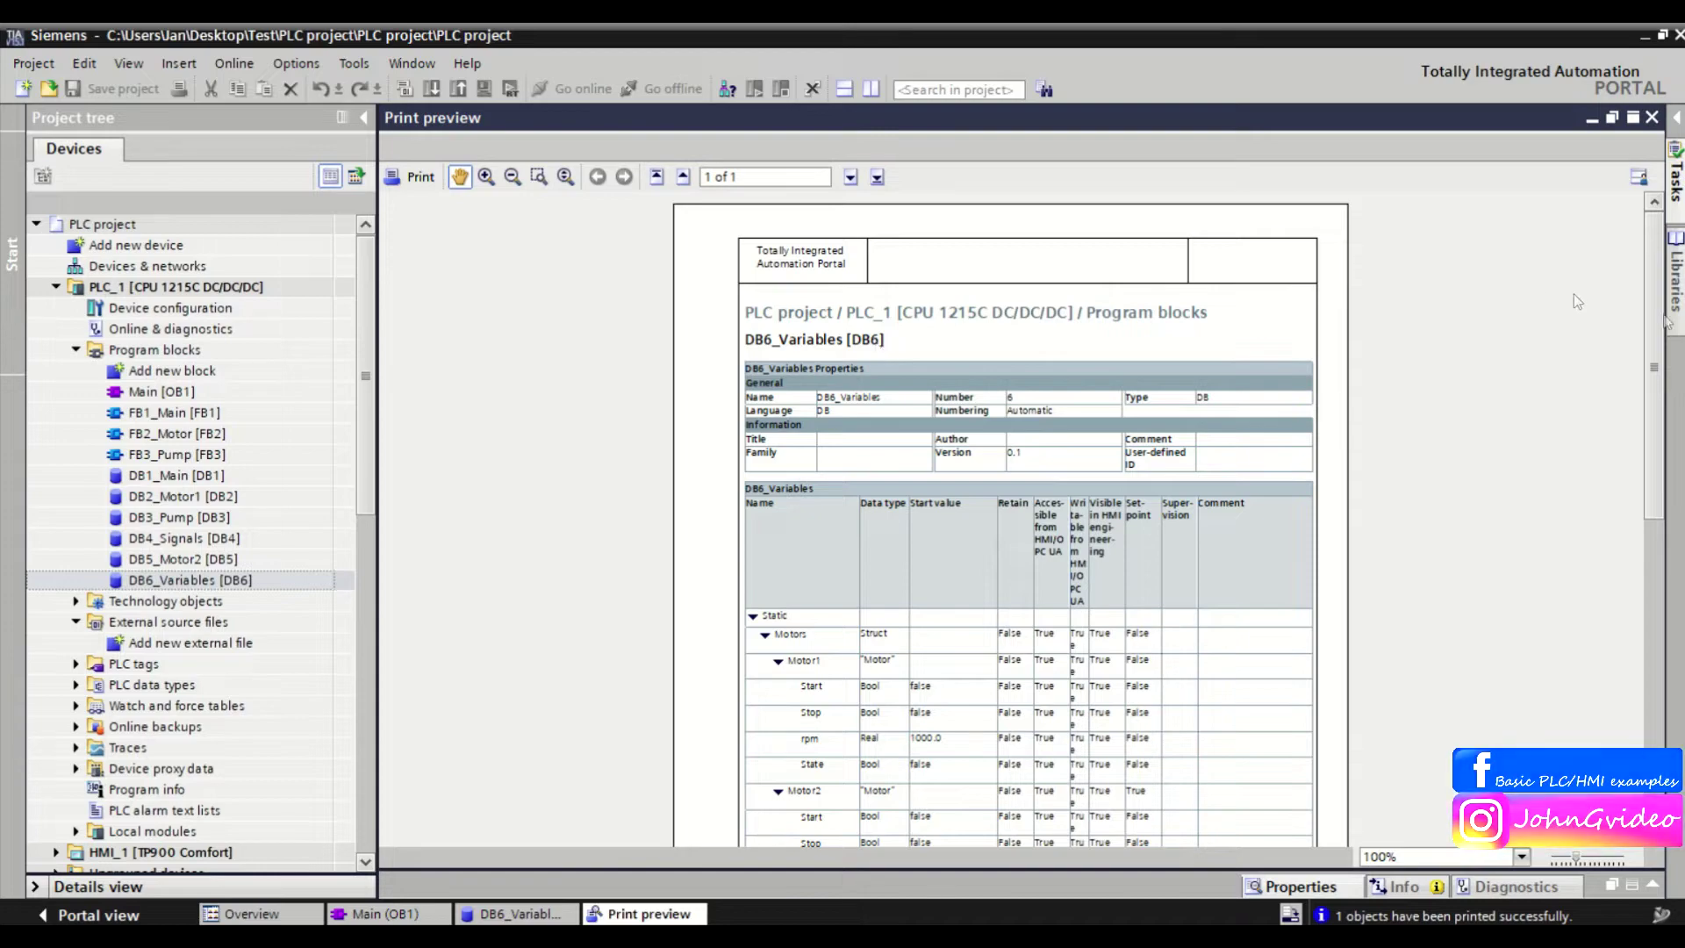
Scroll through the one-page DB6_Variables print preview to inspect its properties and Motors members.
{"action": "scroll", "coordinate": [1642, 391], "scroll_direction": "down", "scroll_amount": 2}
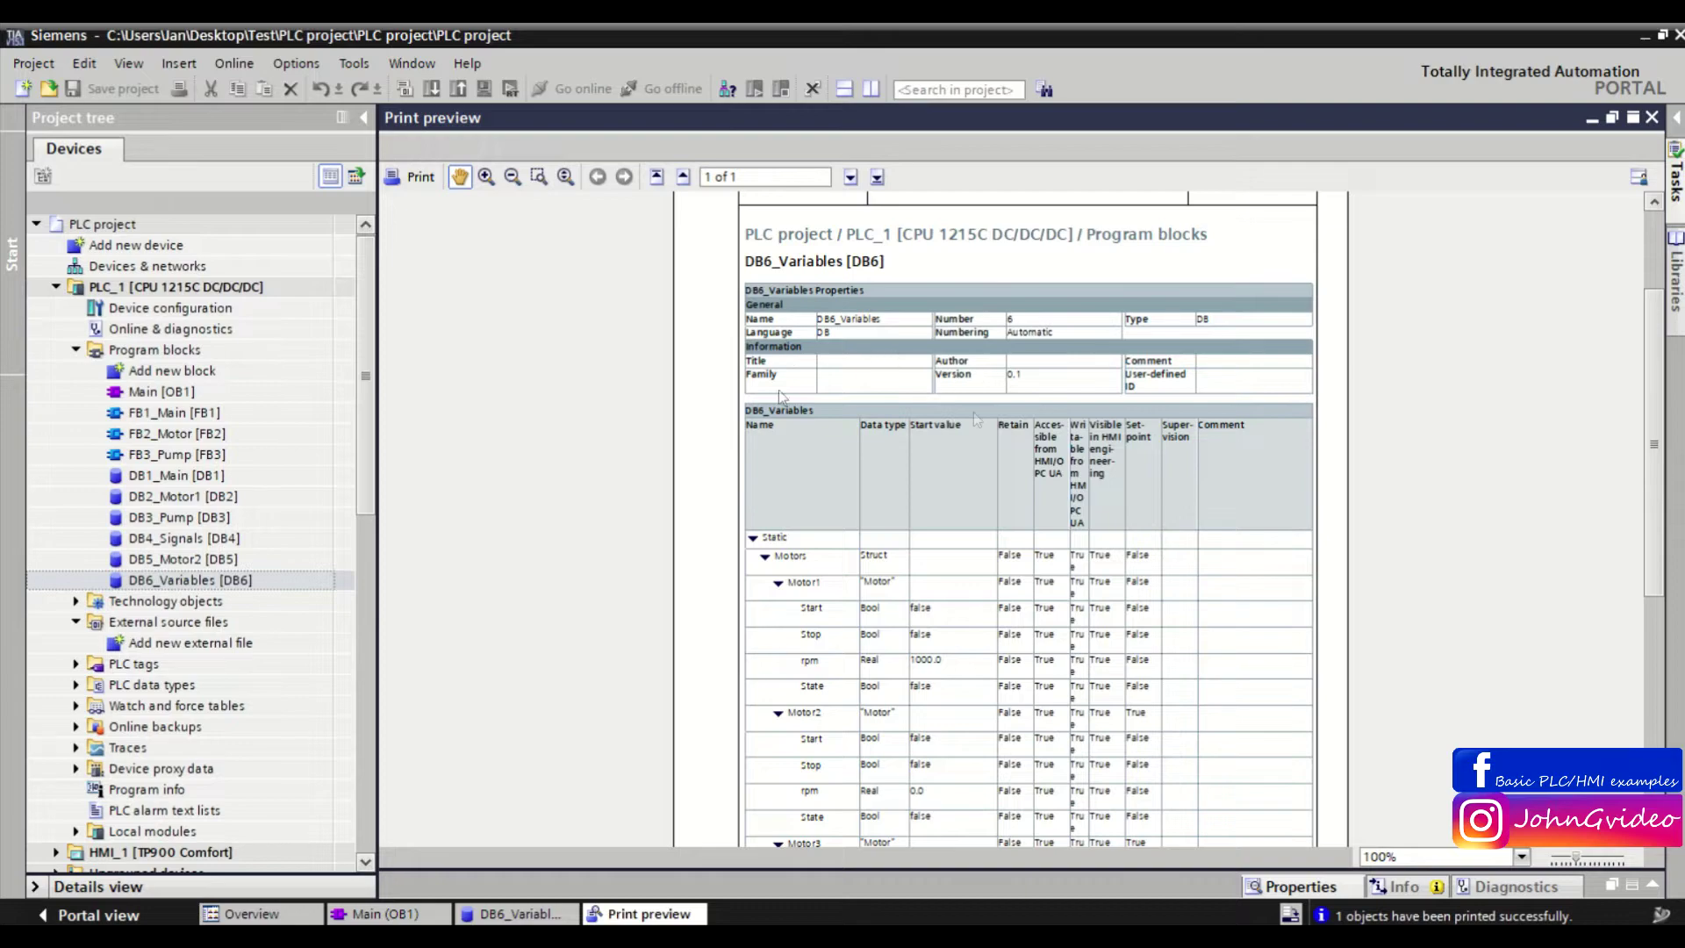
{"action": "scroll", "coordinate": [1594, 446], "scroll_direction": "down", "scroll_amount": 3}
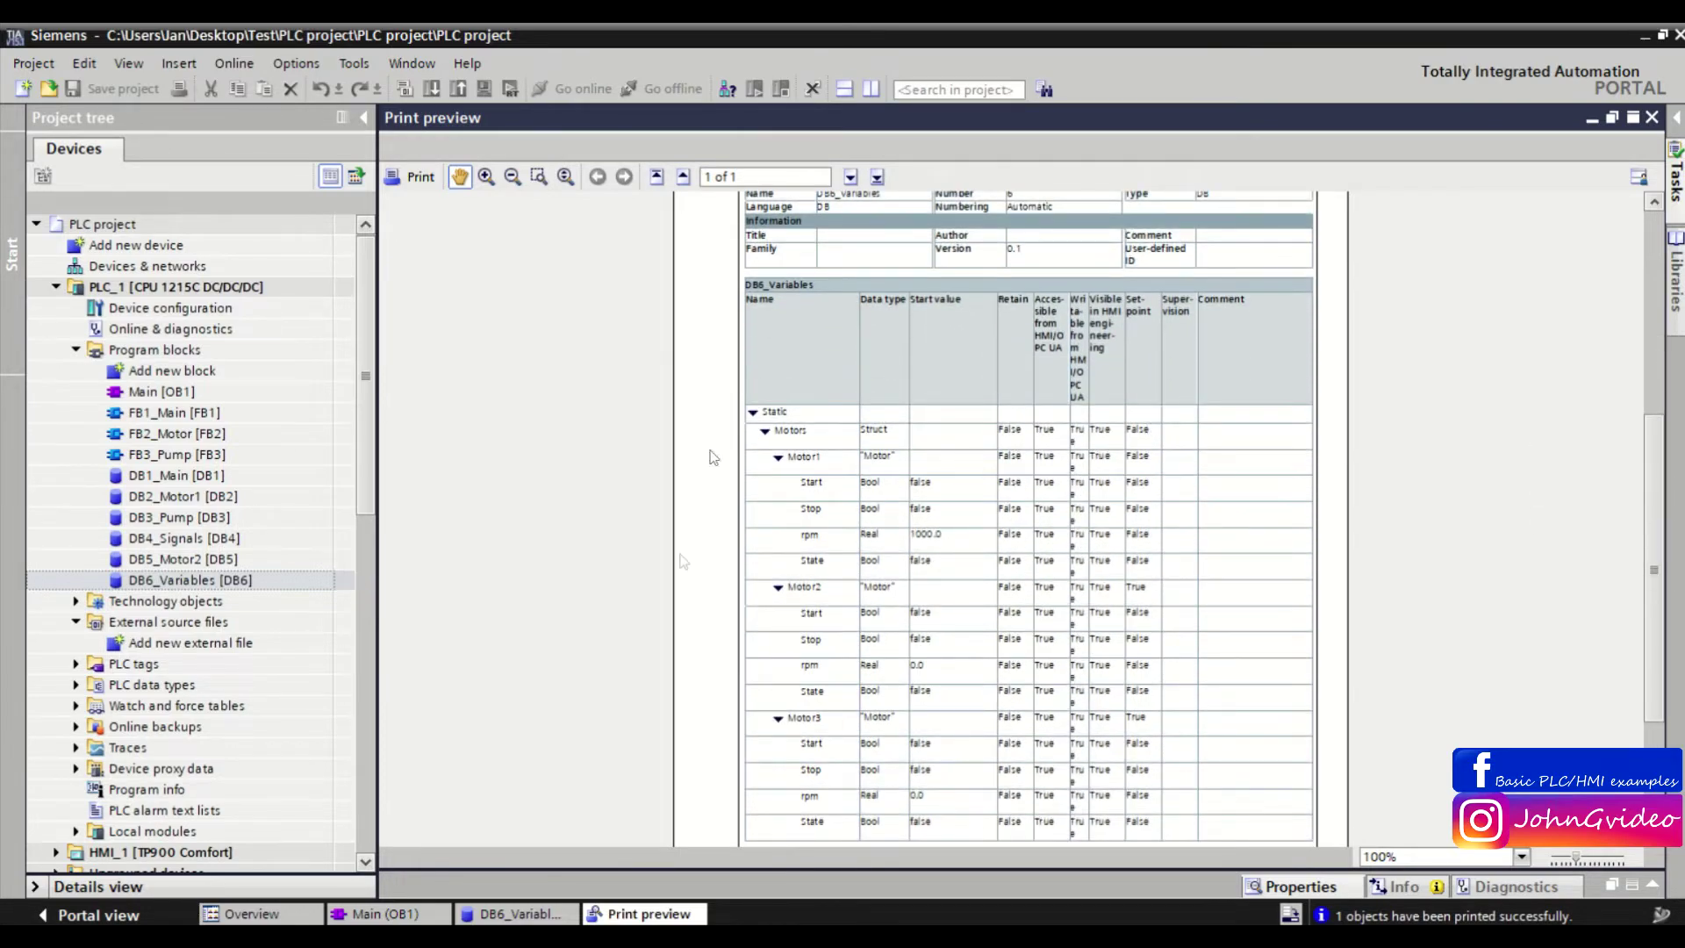
{"action": "left_click_drag", "start_coordinate": [1652, 470], "coordinate": [1652, 550]}
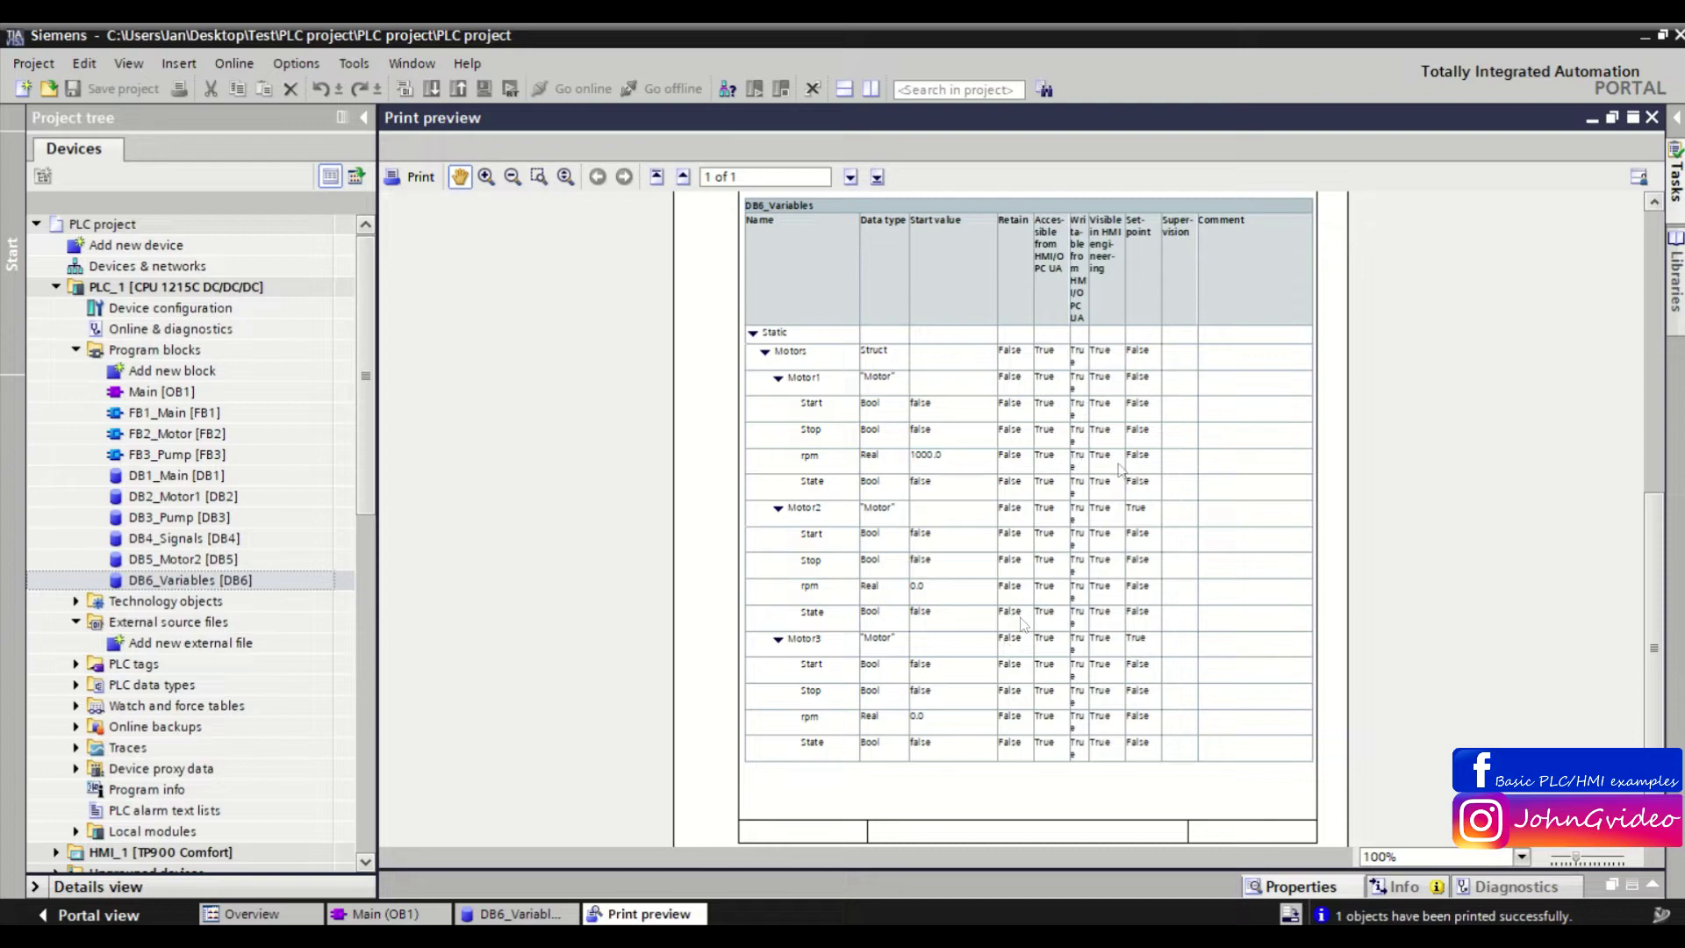
{"action": "left_click_drag", "start_coordinate": [1656, 590], "coordinate": [1603, 428]}
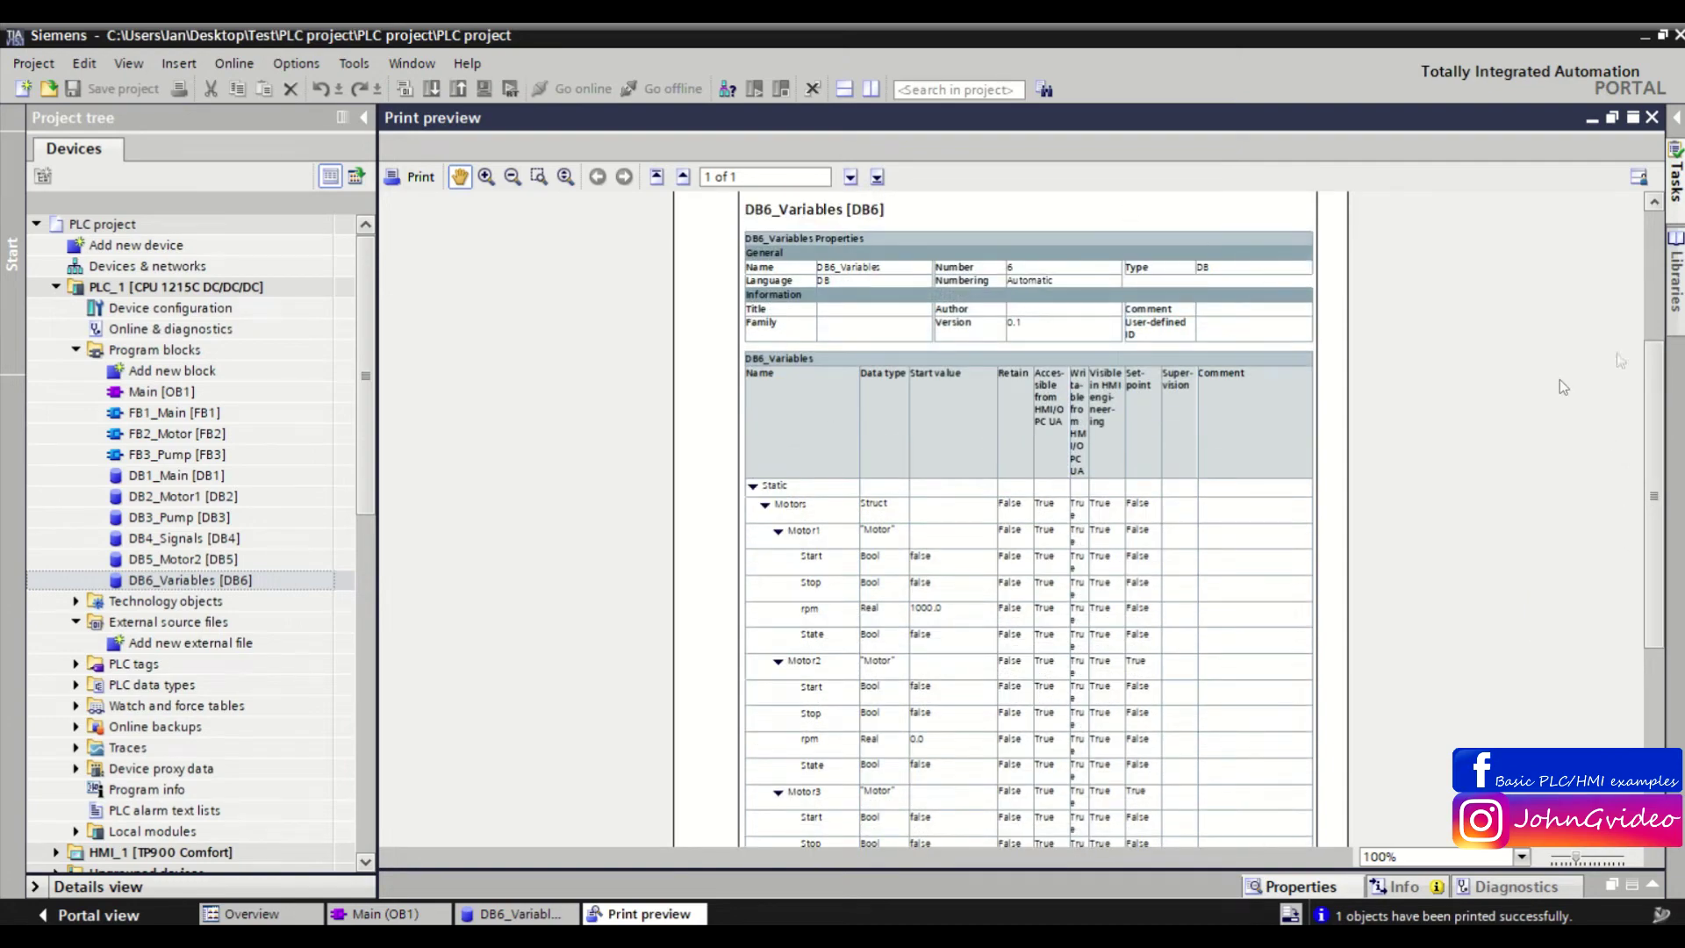
{"action": "left_click_drag", "start_coordinate": [1655, 388], "coordinate": [1651, 349]}
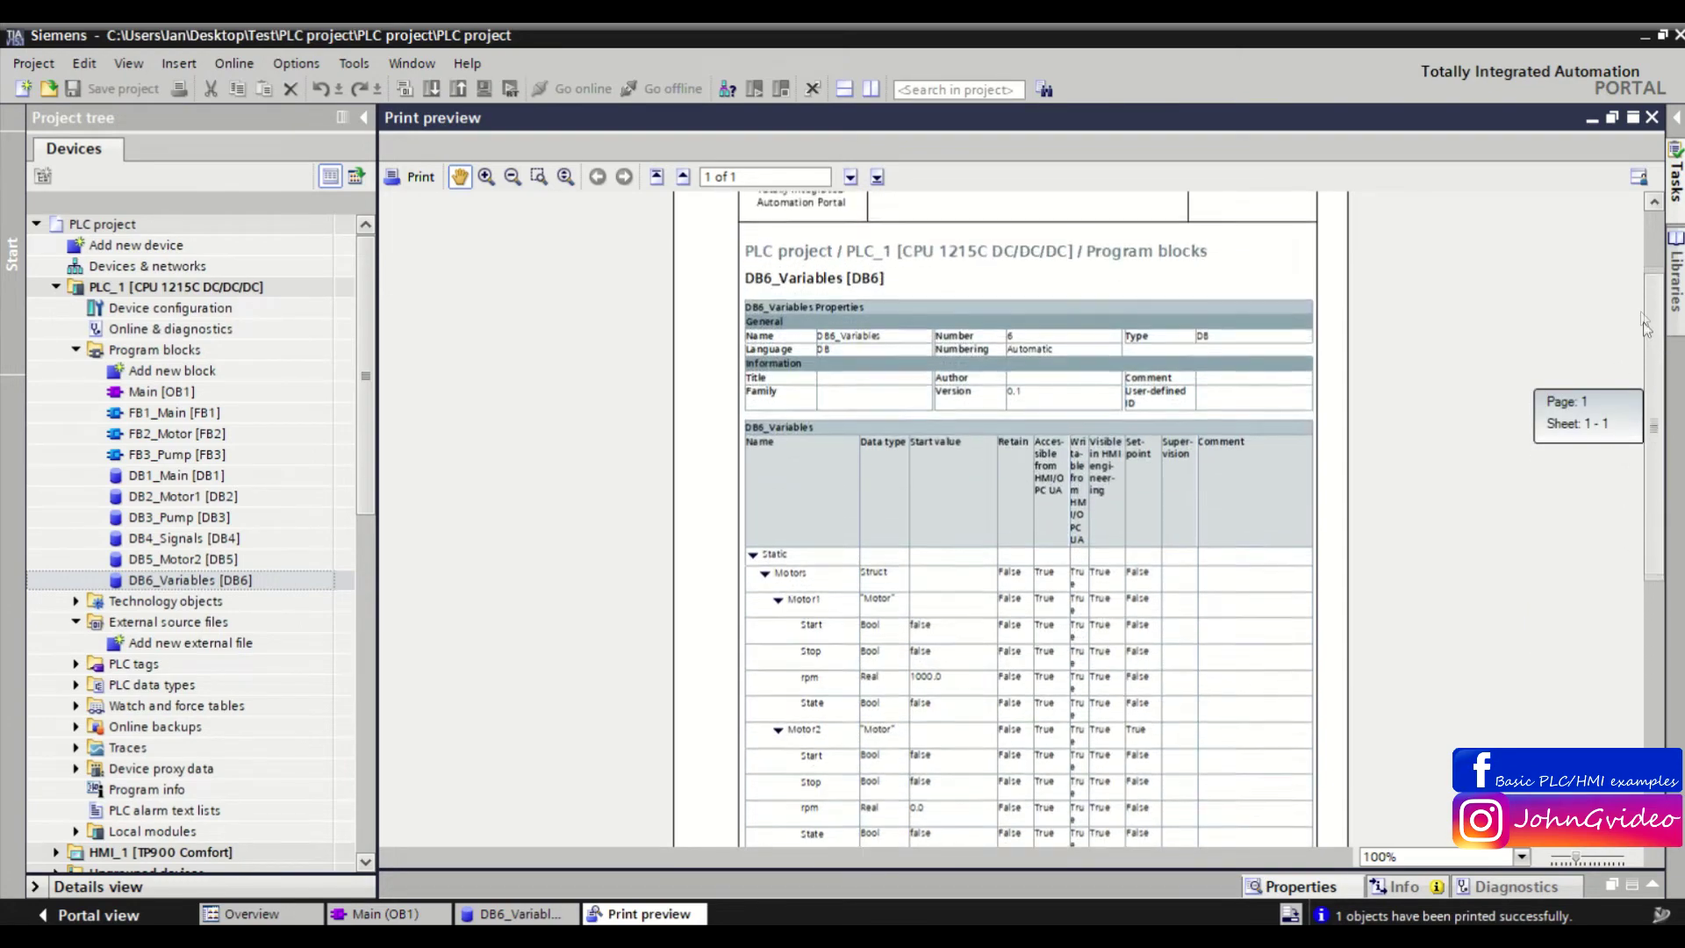
{"action": "left_click_drag", "start_coordinate": [1653, 356], "coordinate": [1397, 355]}
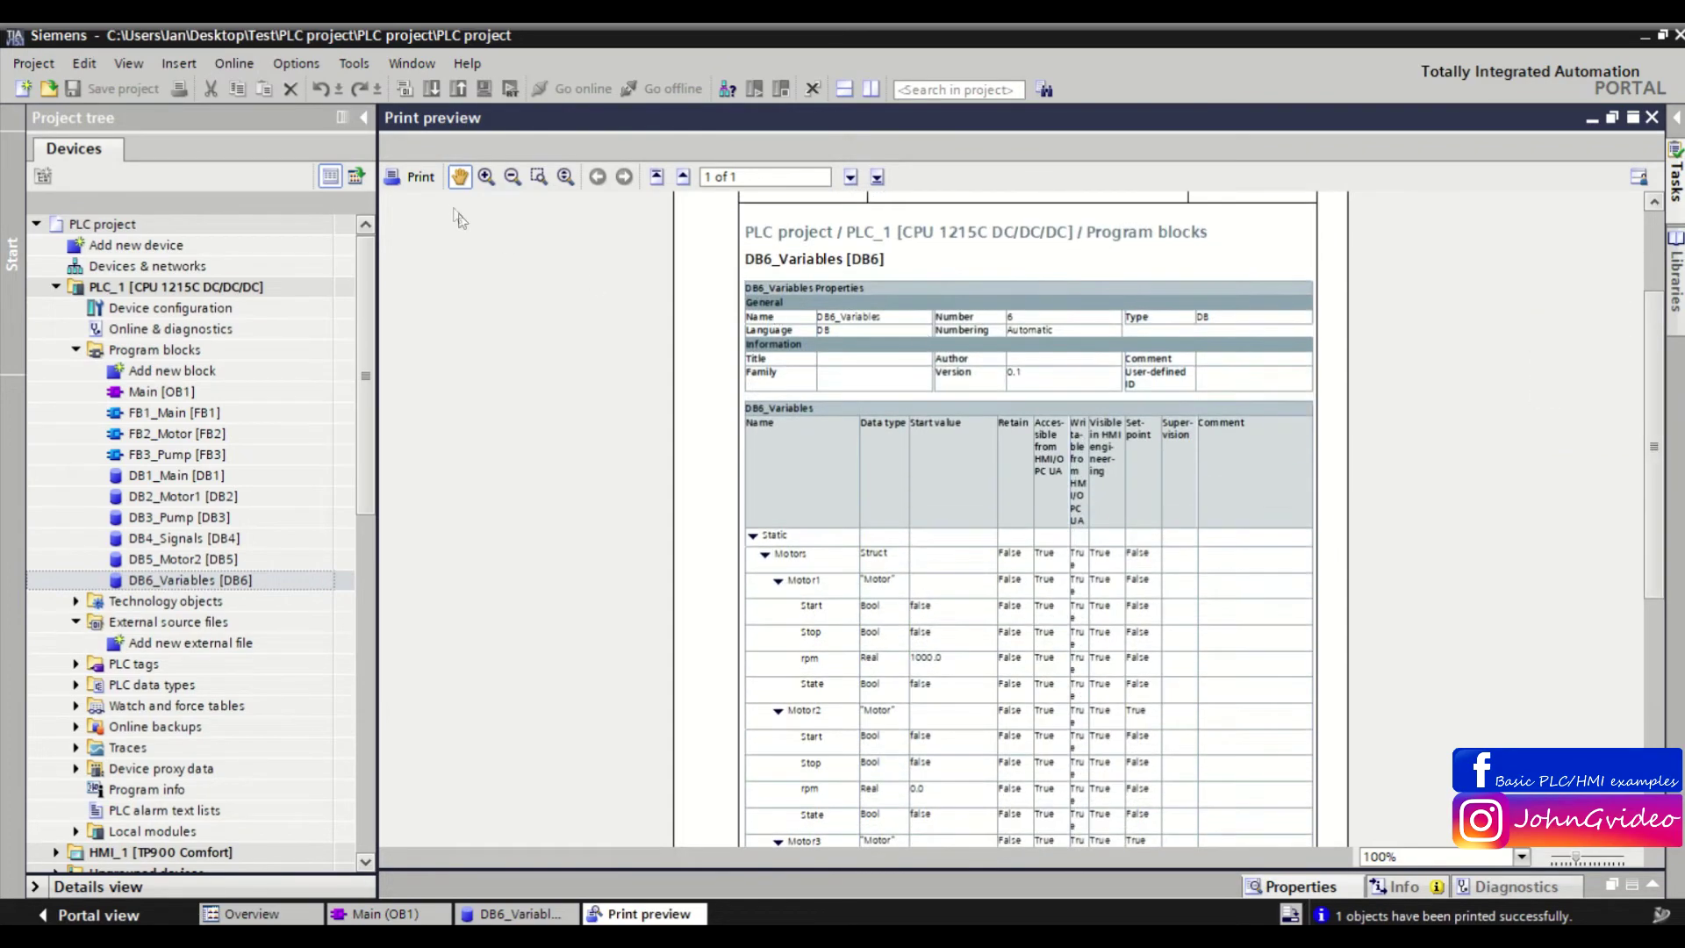
Select Microsoft Print to PDF as the printer and start printing DB6_Variables.
{"action": "left_click", "coordinate": [413, 177]}
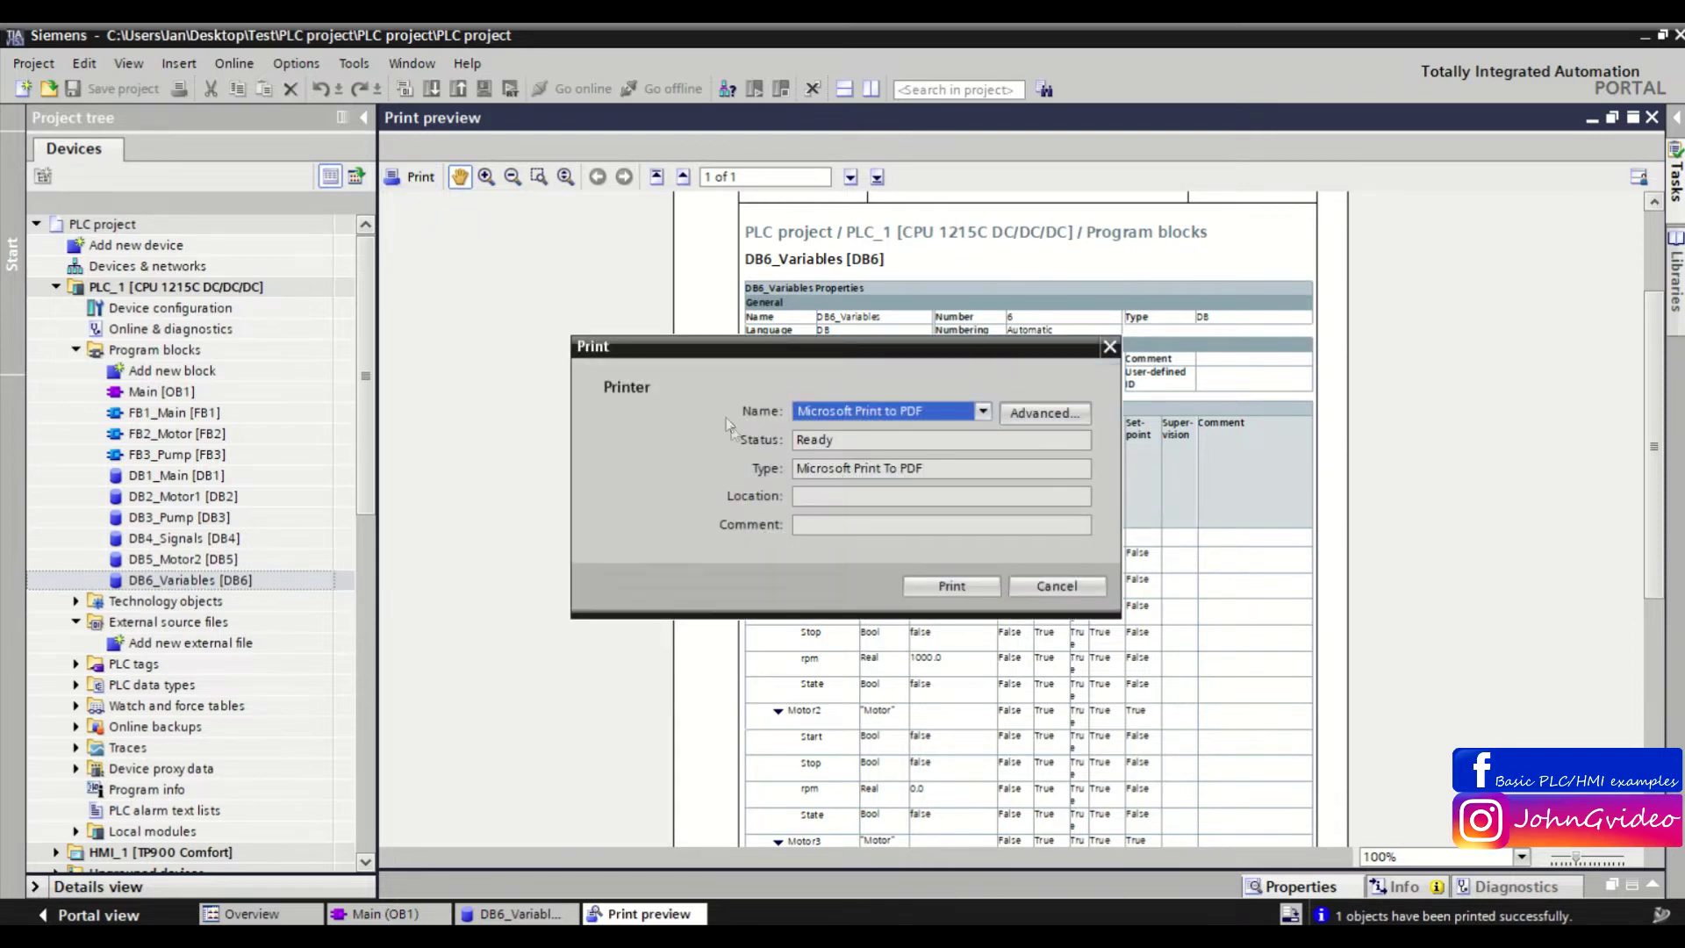
{"action": "left_click", "coordinate": [983, 411]}
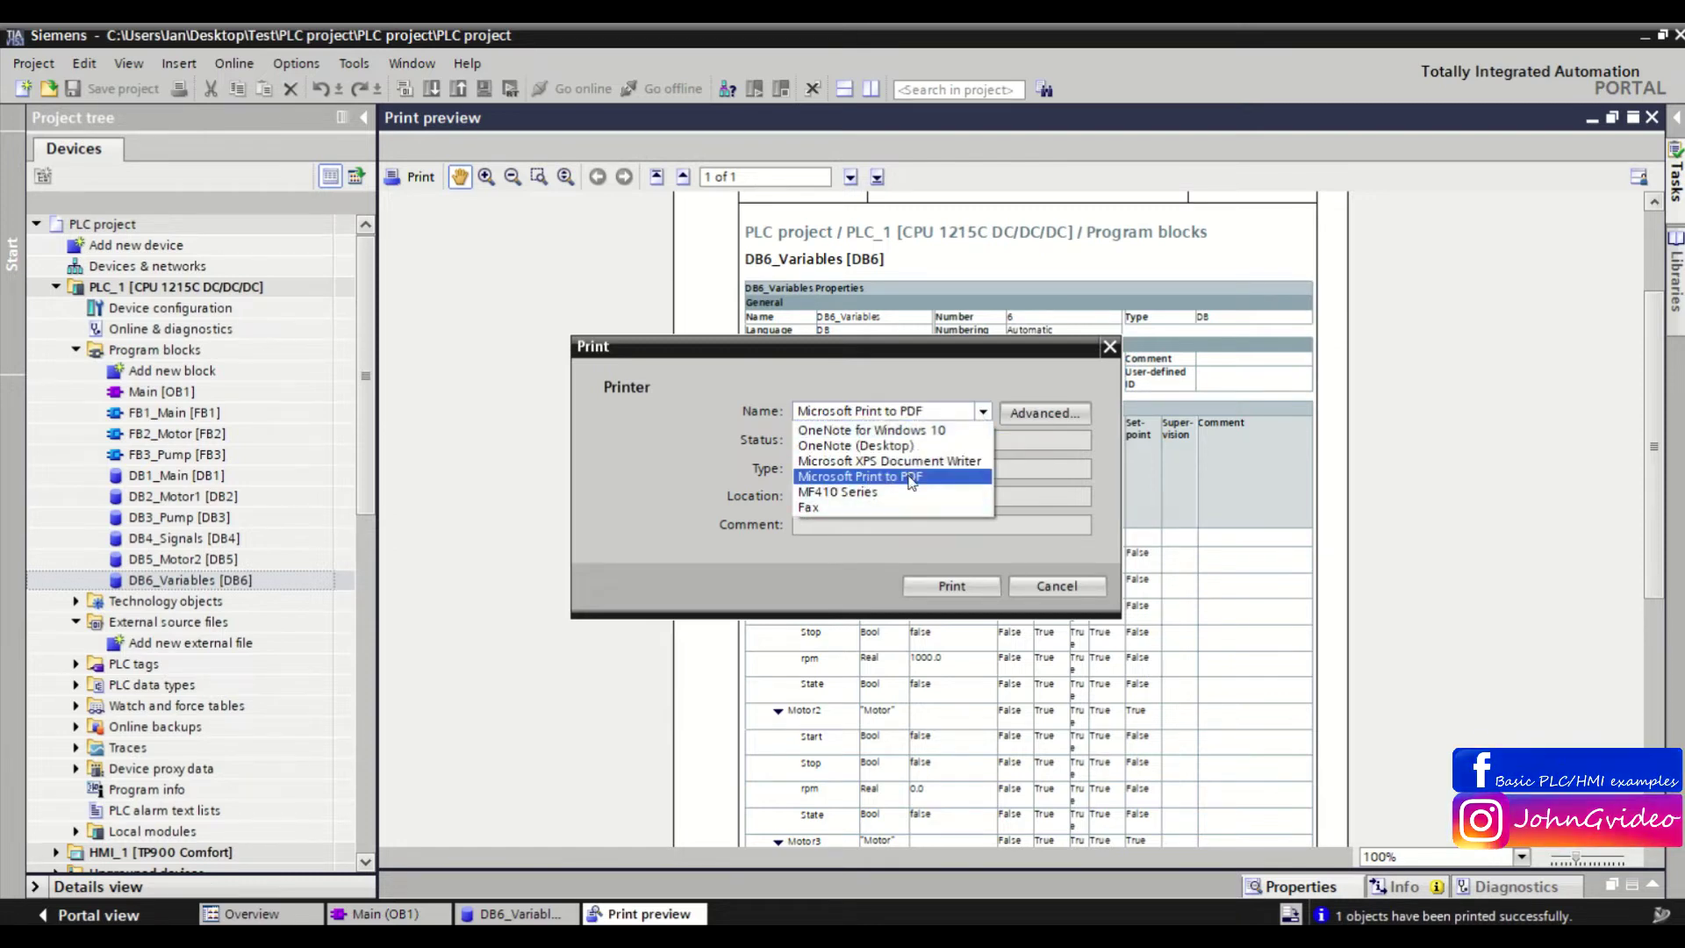
{"action": "left_click", "coordinate": [911, 482]}
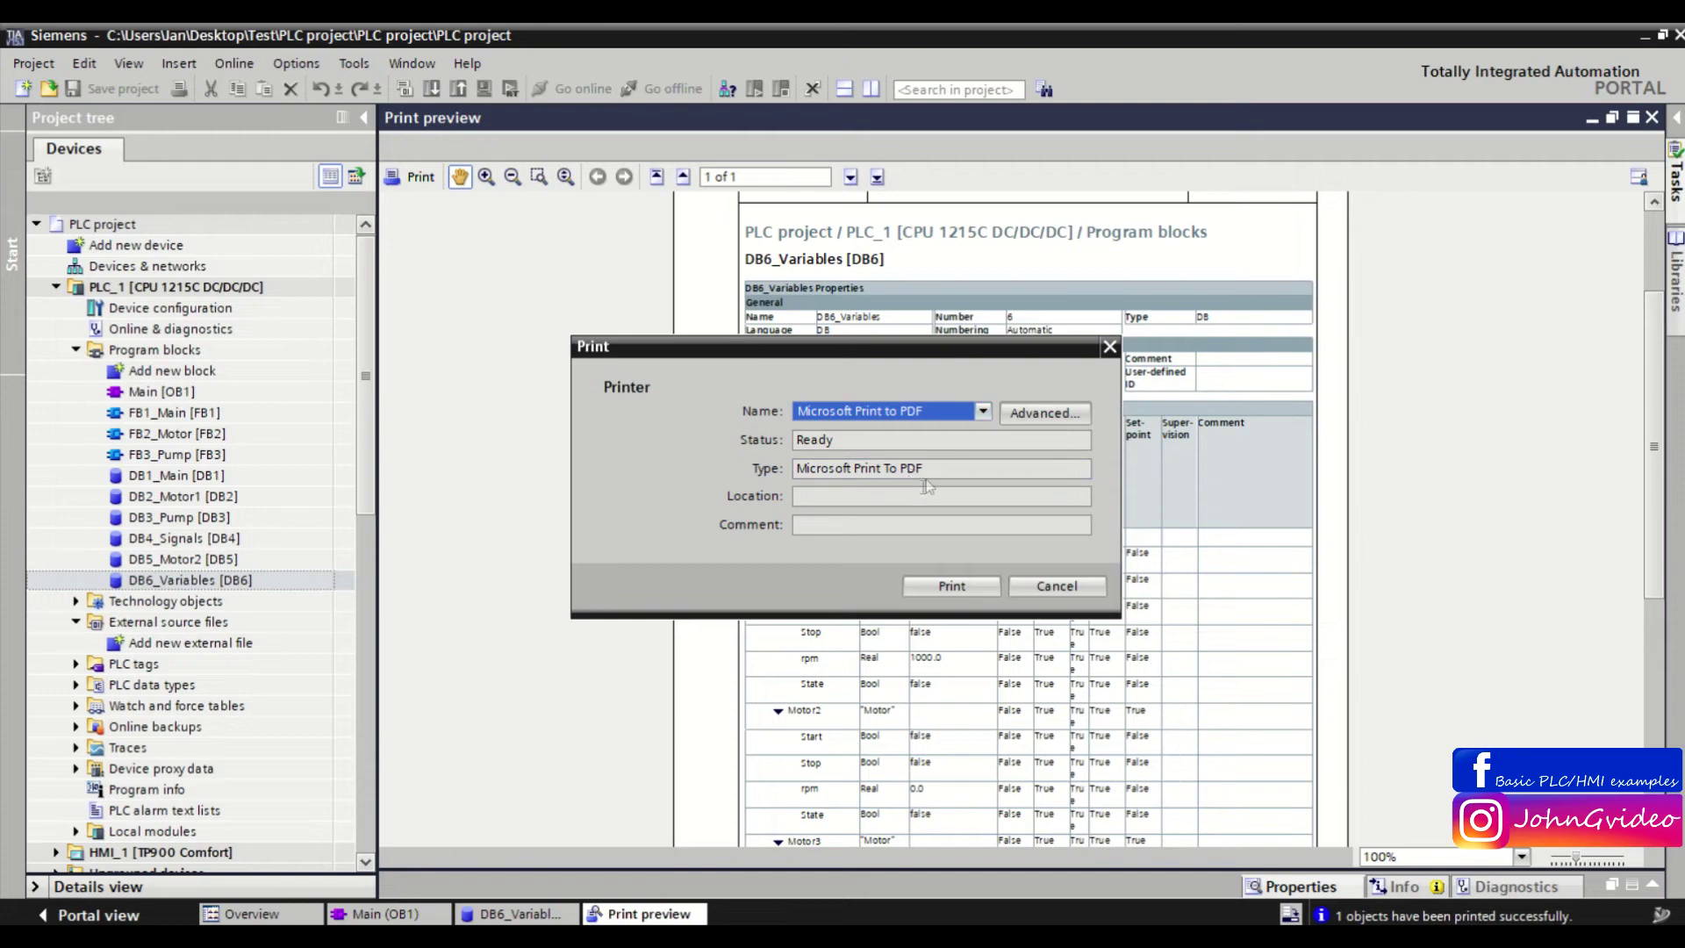
{"action": "left_click", "coordinate": [948, 586]}
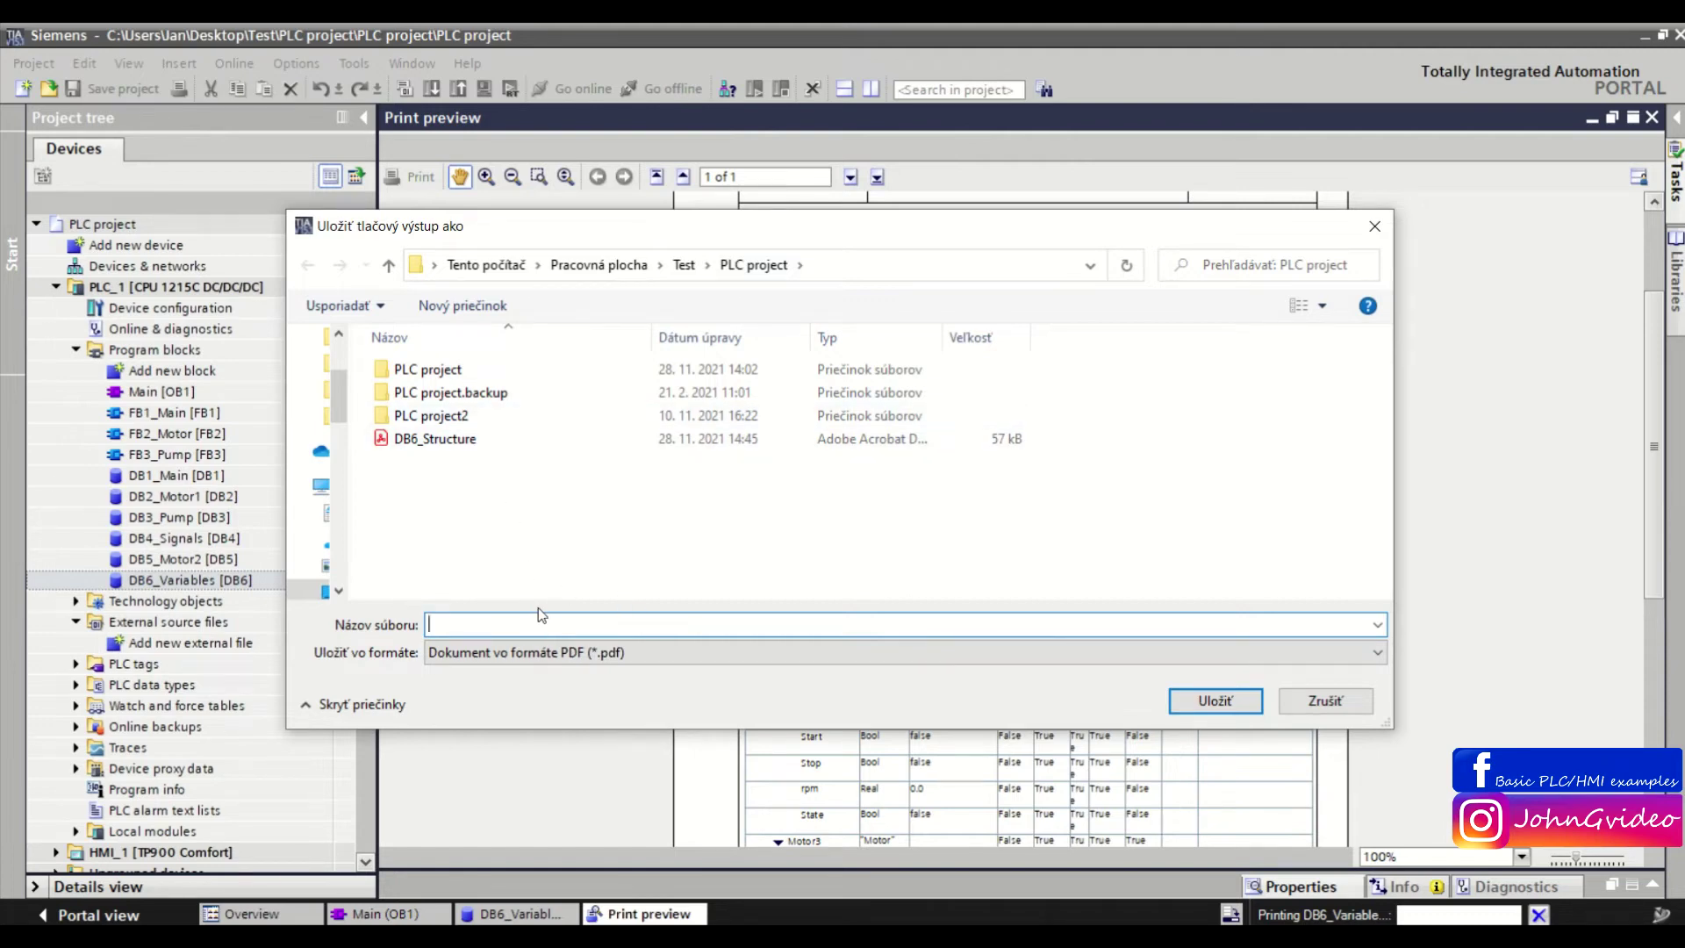
Save the PDF as DB6_Datablock_structure in the PLC project folder.
{"action": "type", "text": "DB6_"}
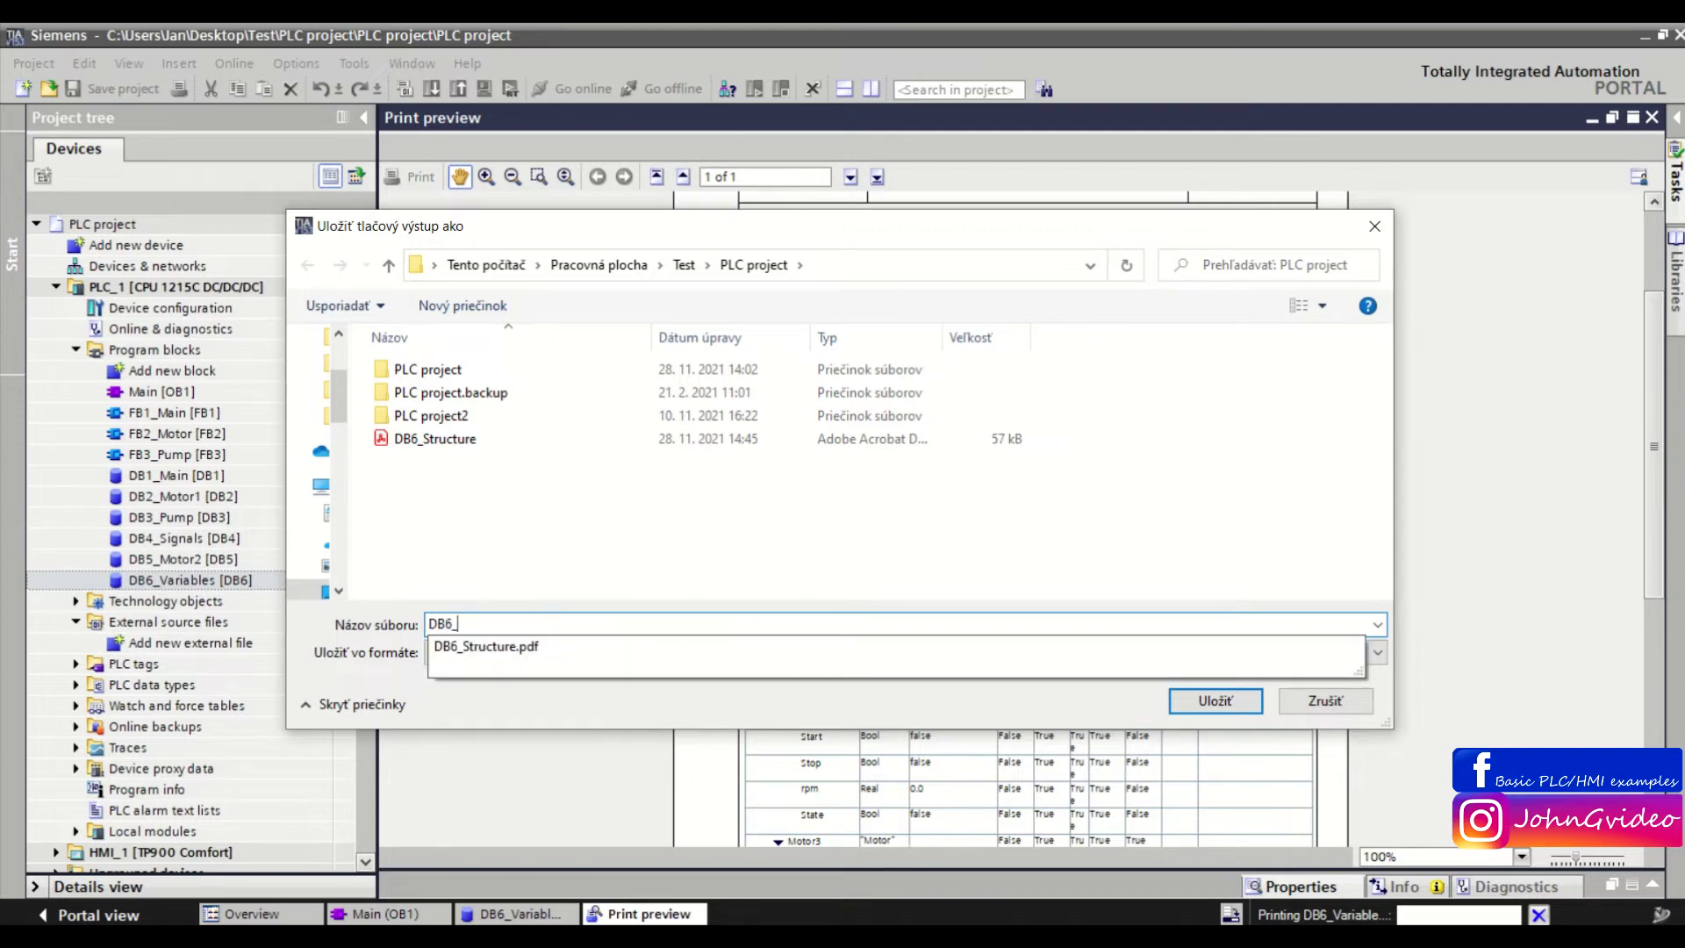
{"action": "type", "text": "Var"}
{"action": "key", "text": "BackSpace"}
{"action": "key", "text": "BackSpace"}
{"action": "key", "text": "BackSpace"}
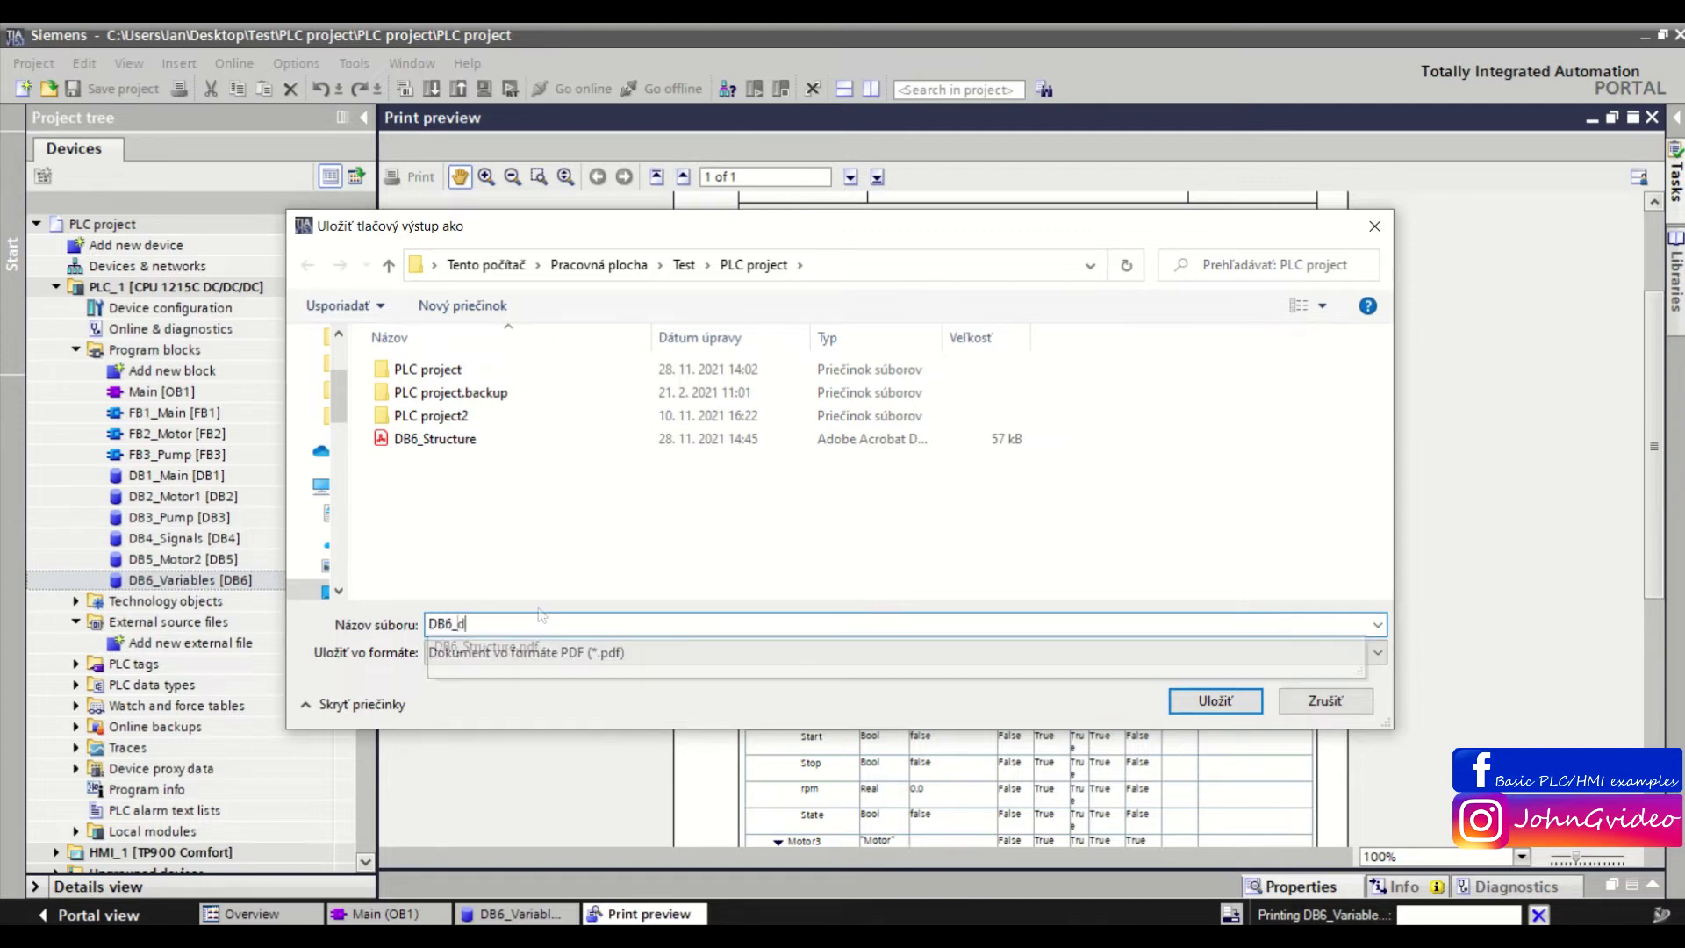
{"action": "type", "text": "Datablock_struc"}
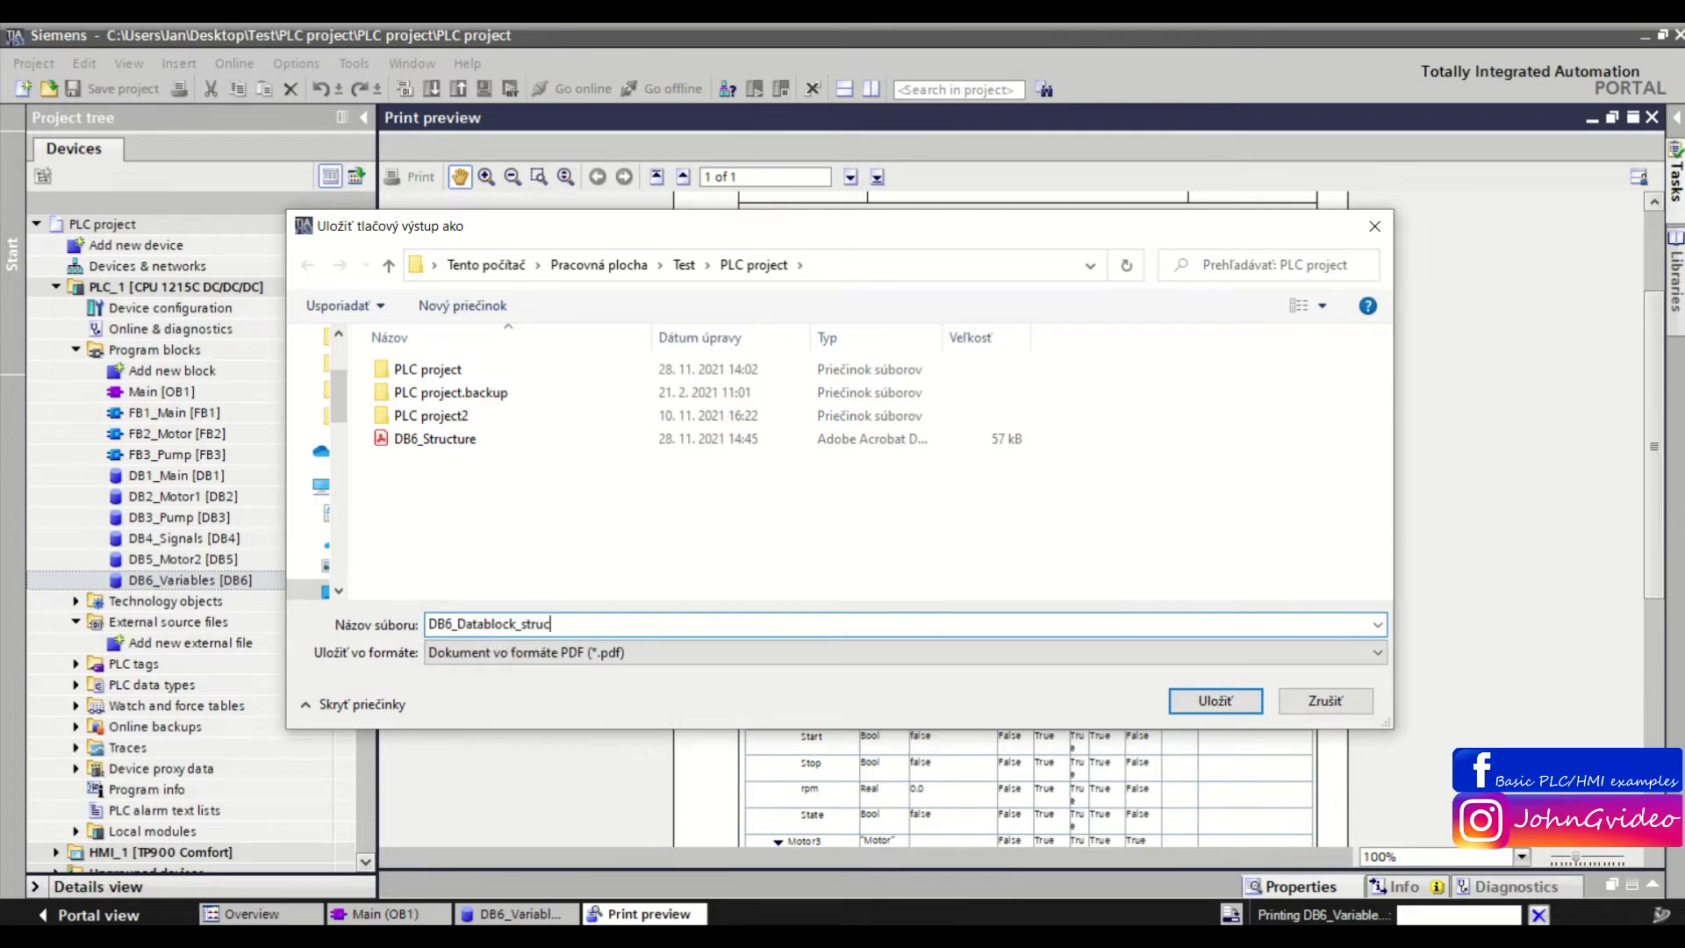
{"action": "type", "text": "ture"}
{"action": "left_click", "coordinate": [1202, 701]}
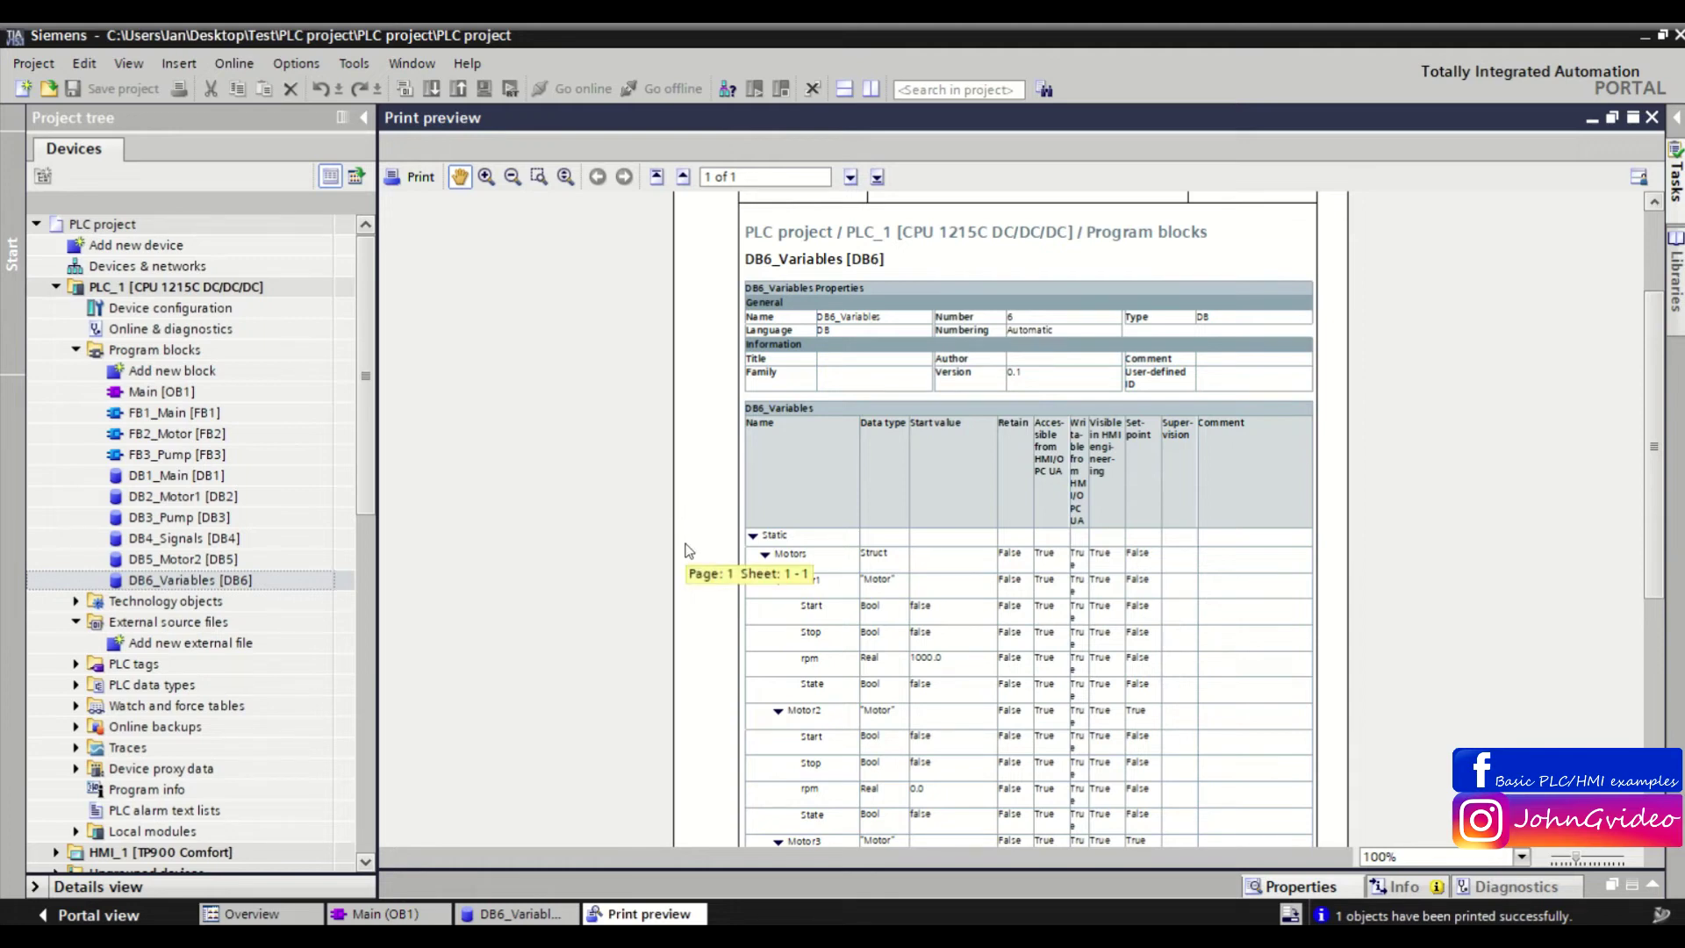
Bring the PLC project folder forward in File Explorer and select DB6_Datablock_structure.pdf.
{"action": "mouse_move", "coordinate": [539, 917]}
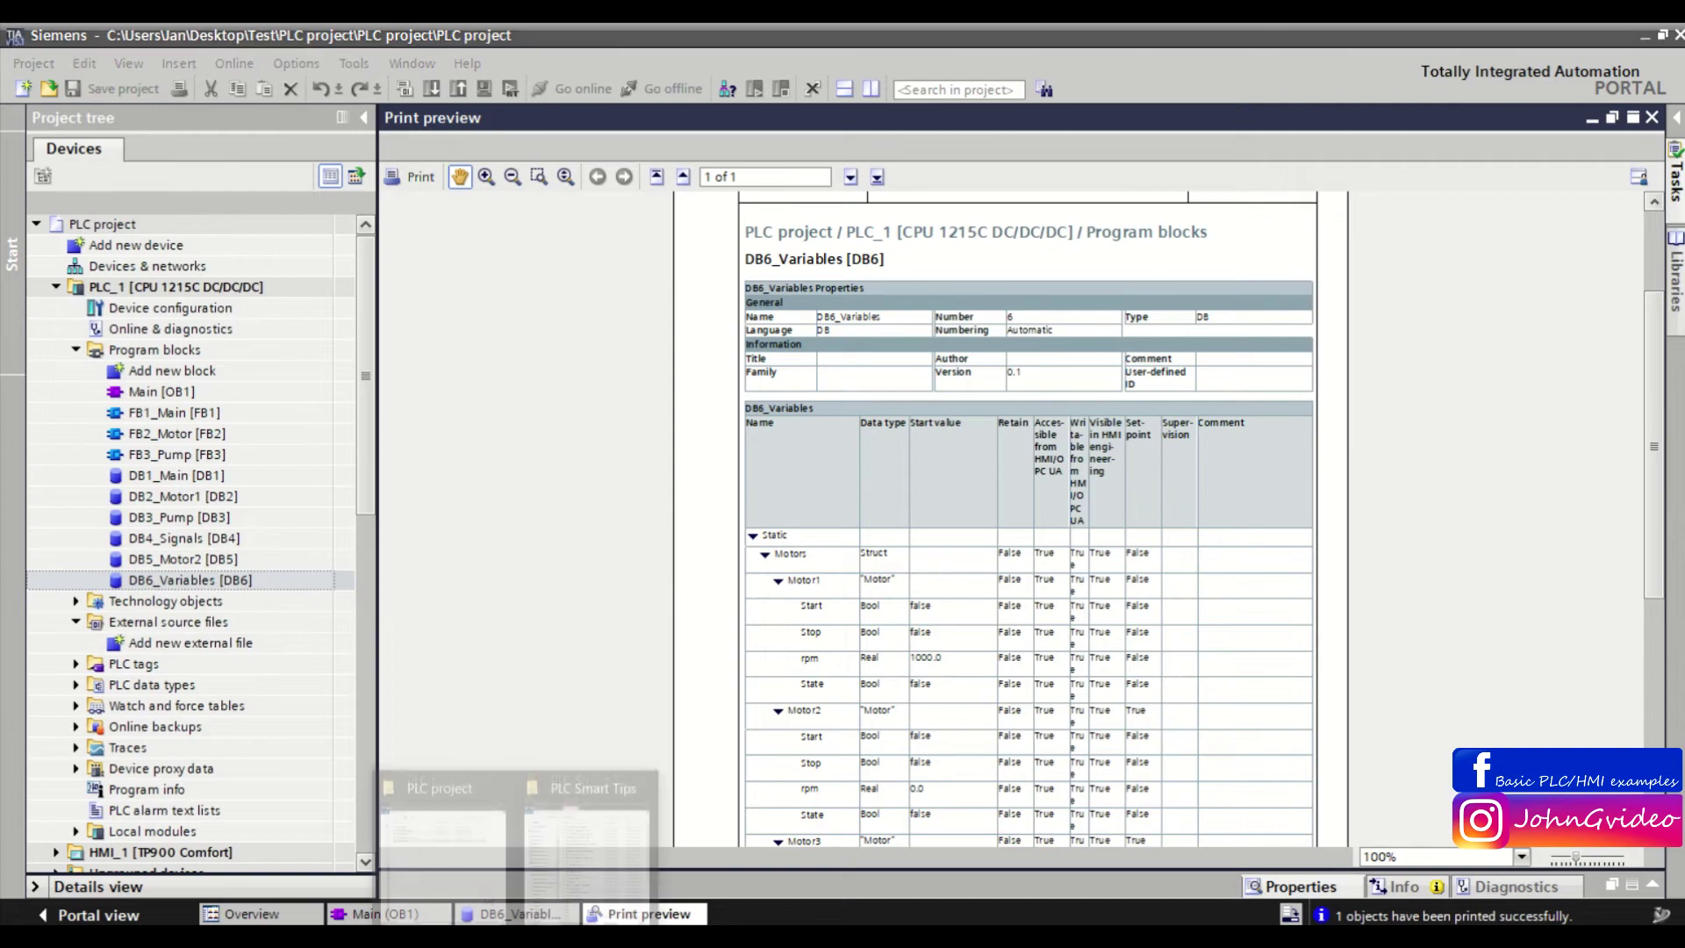
{"action": "left_click", "coordinate": [464, 840]}
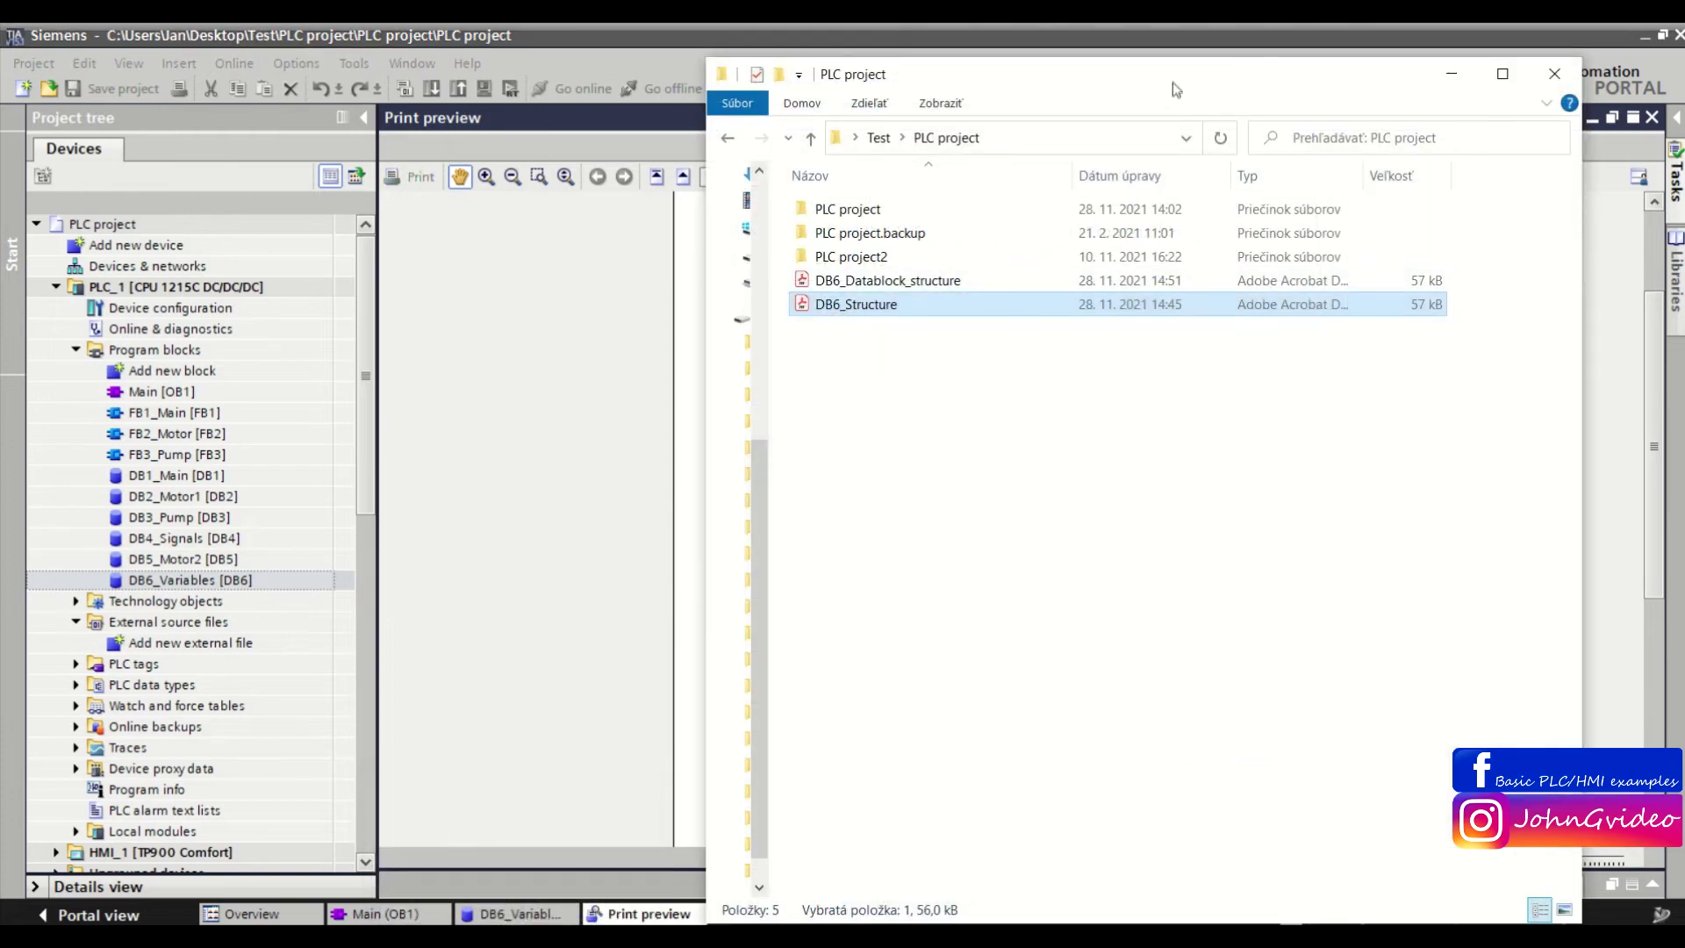
{"action": "left_click_drag", "start_coordinate": [1177, 89], "coordinate": [1051, 99]}
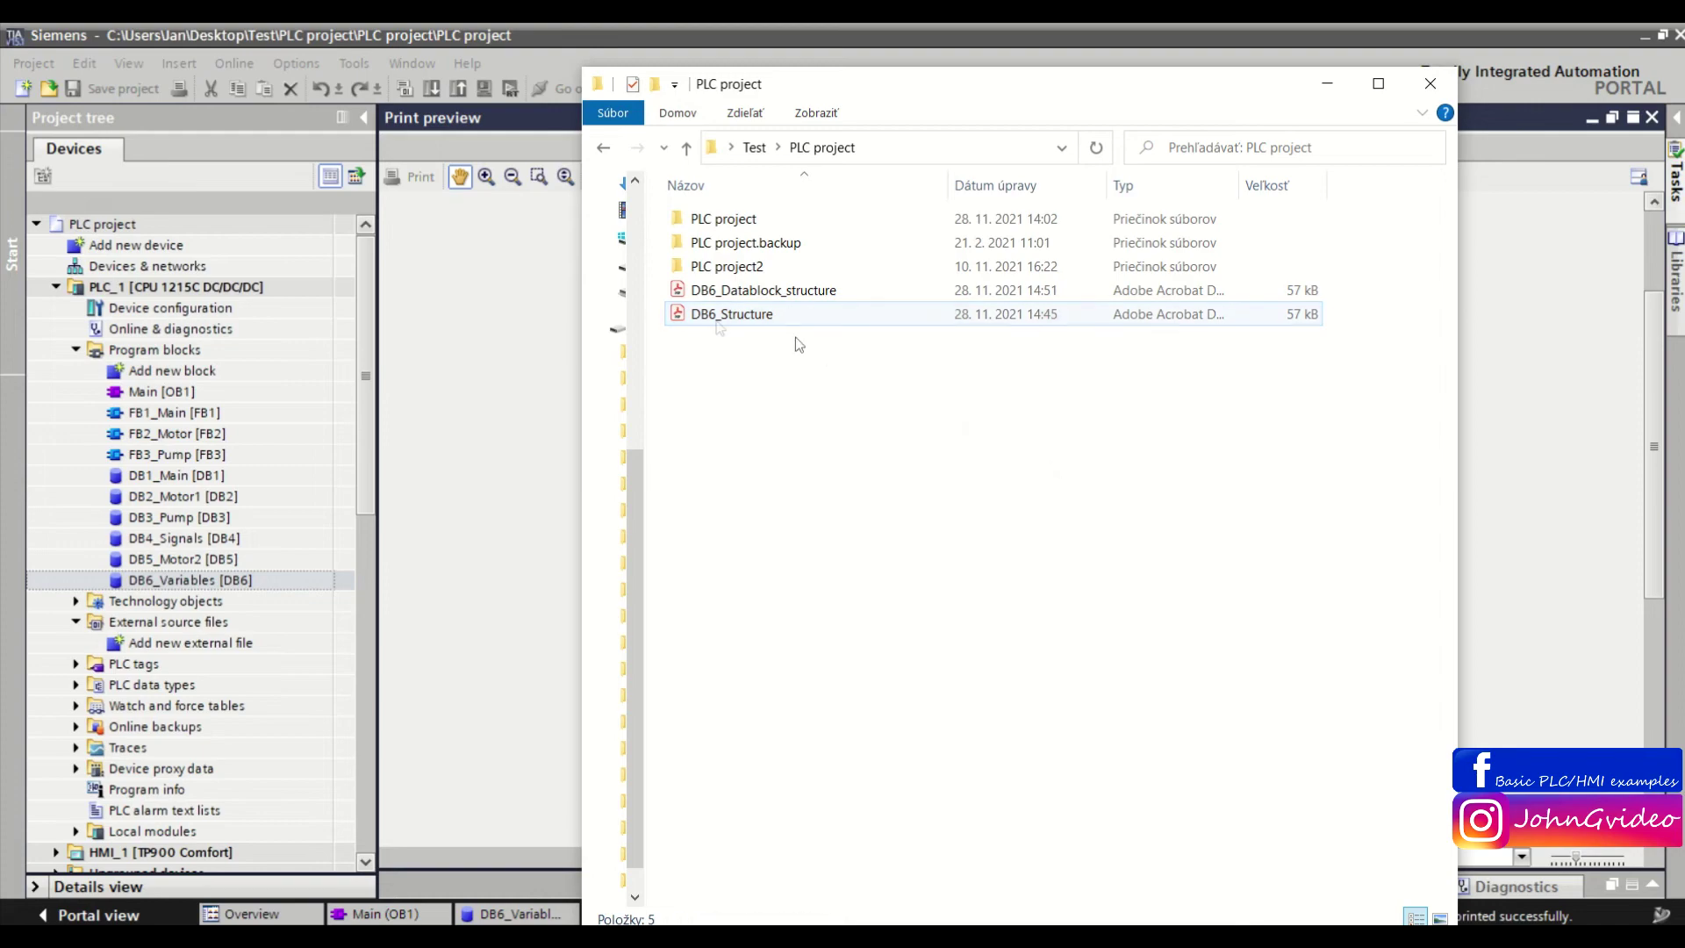
{"action": "left_click", "coordinate": [696, 292]}
Open DB6_Datablock_structure.pdf in Acrobat Reader, scroll through the DB6_Variables table, and close Reader.
{"action": "double_click", "coordinate": [735, 292]}
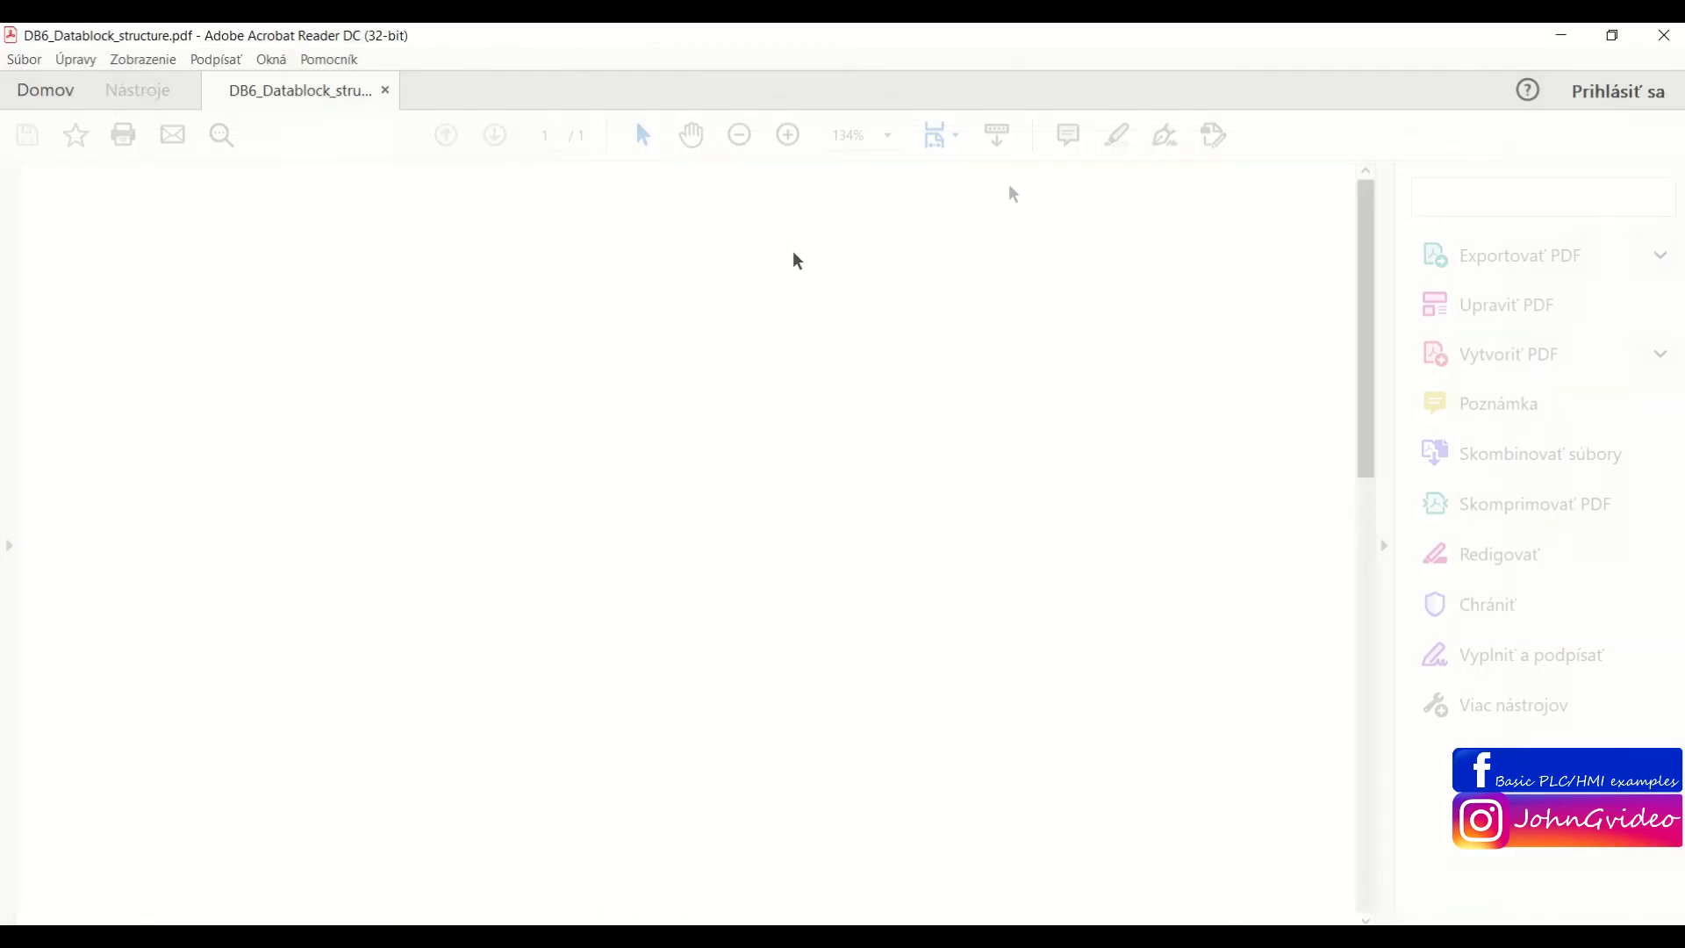
{"action": "scroll", "coordinate": [1368, 272], "scroll_direction": "down", "scroll_amount": 1}
{"action": "scroll", "coordinate": [1367, 272], "scroll_direction": "down", "scroll_amount": 2}
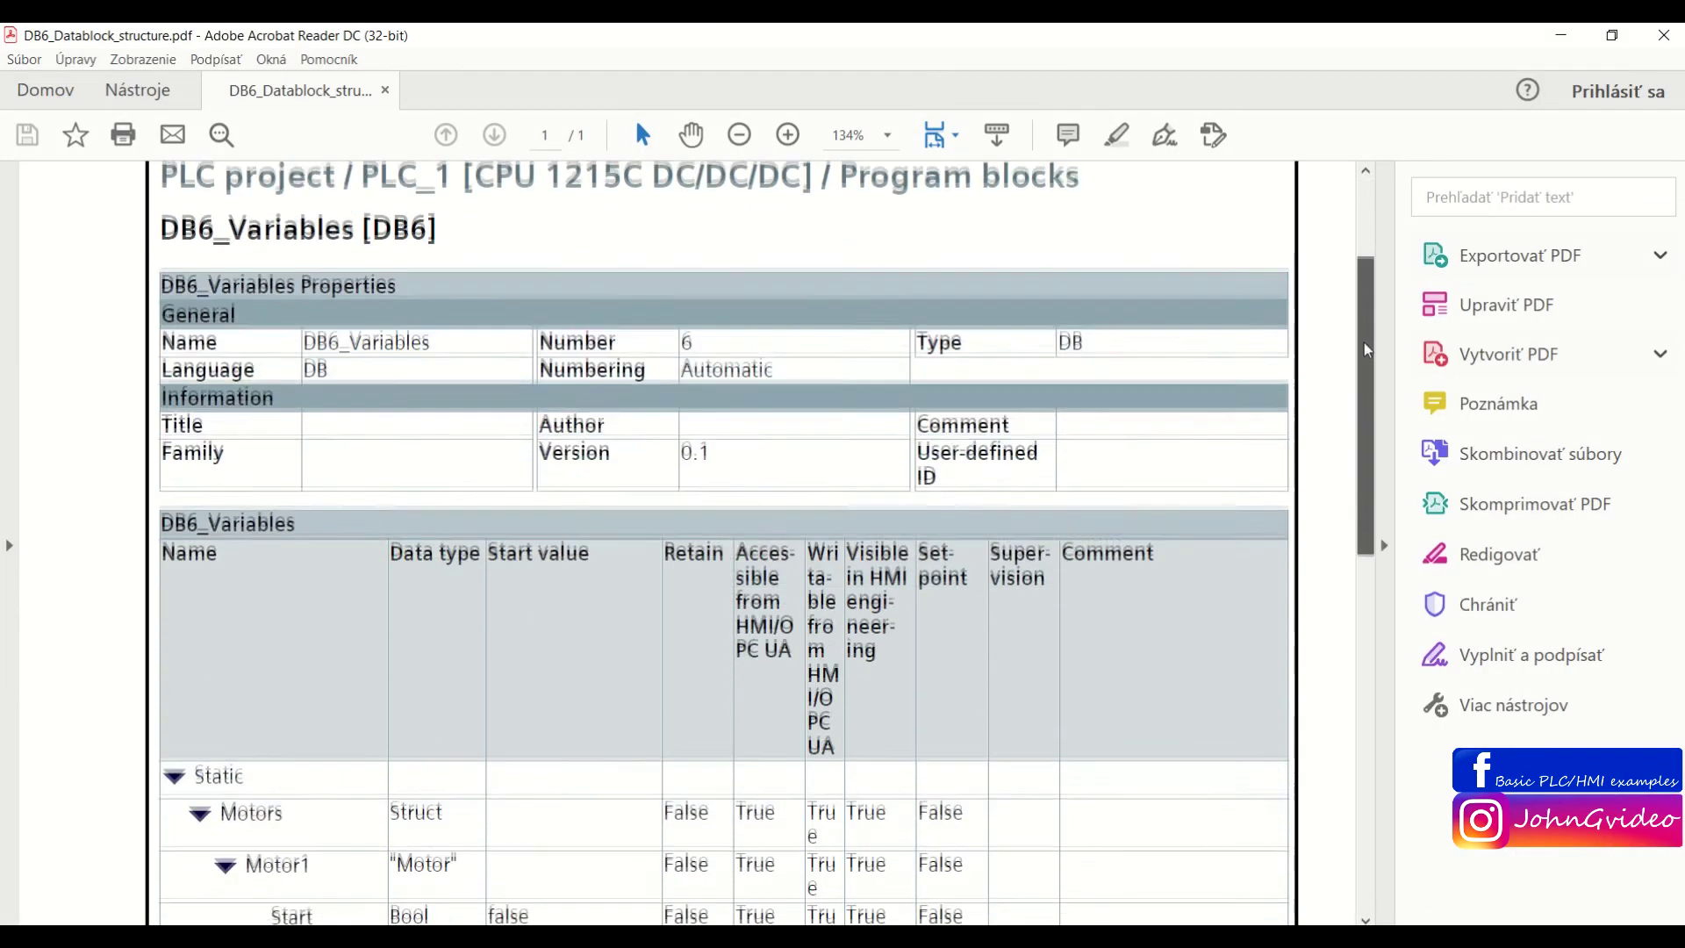
{"action": "scroll", "coordinate": [1369, 263], "scroll_direction": "up", "scroll_amount": 3}
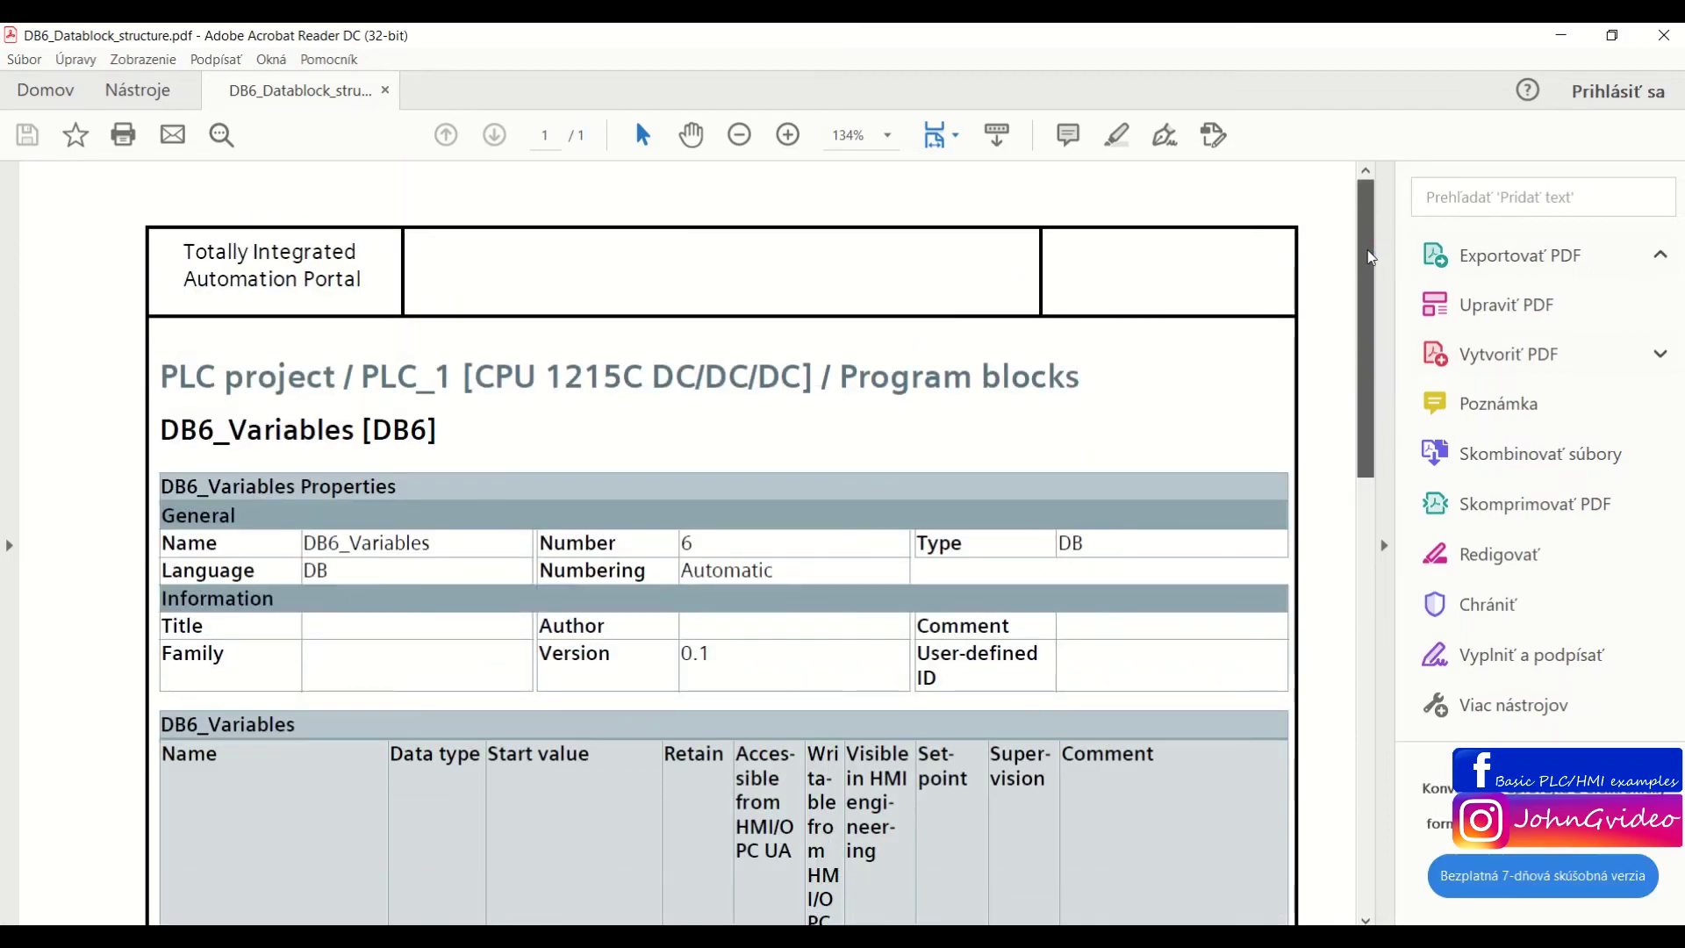
{"action": "scroll", "coordinate": [1372, 263], "scroll_direction": "down", "scroll_amount": 3}
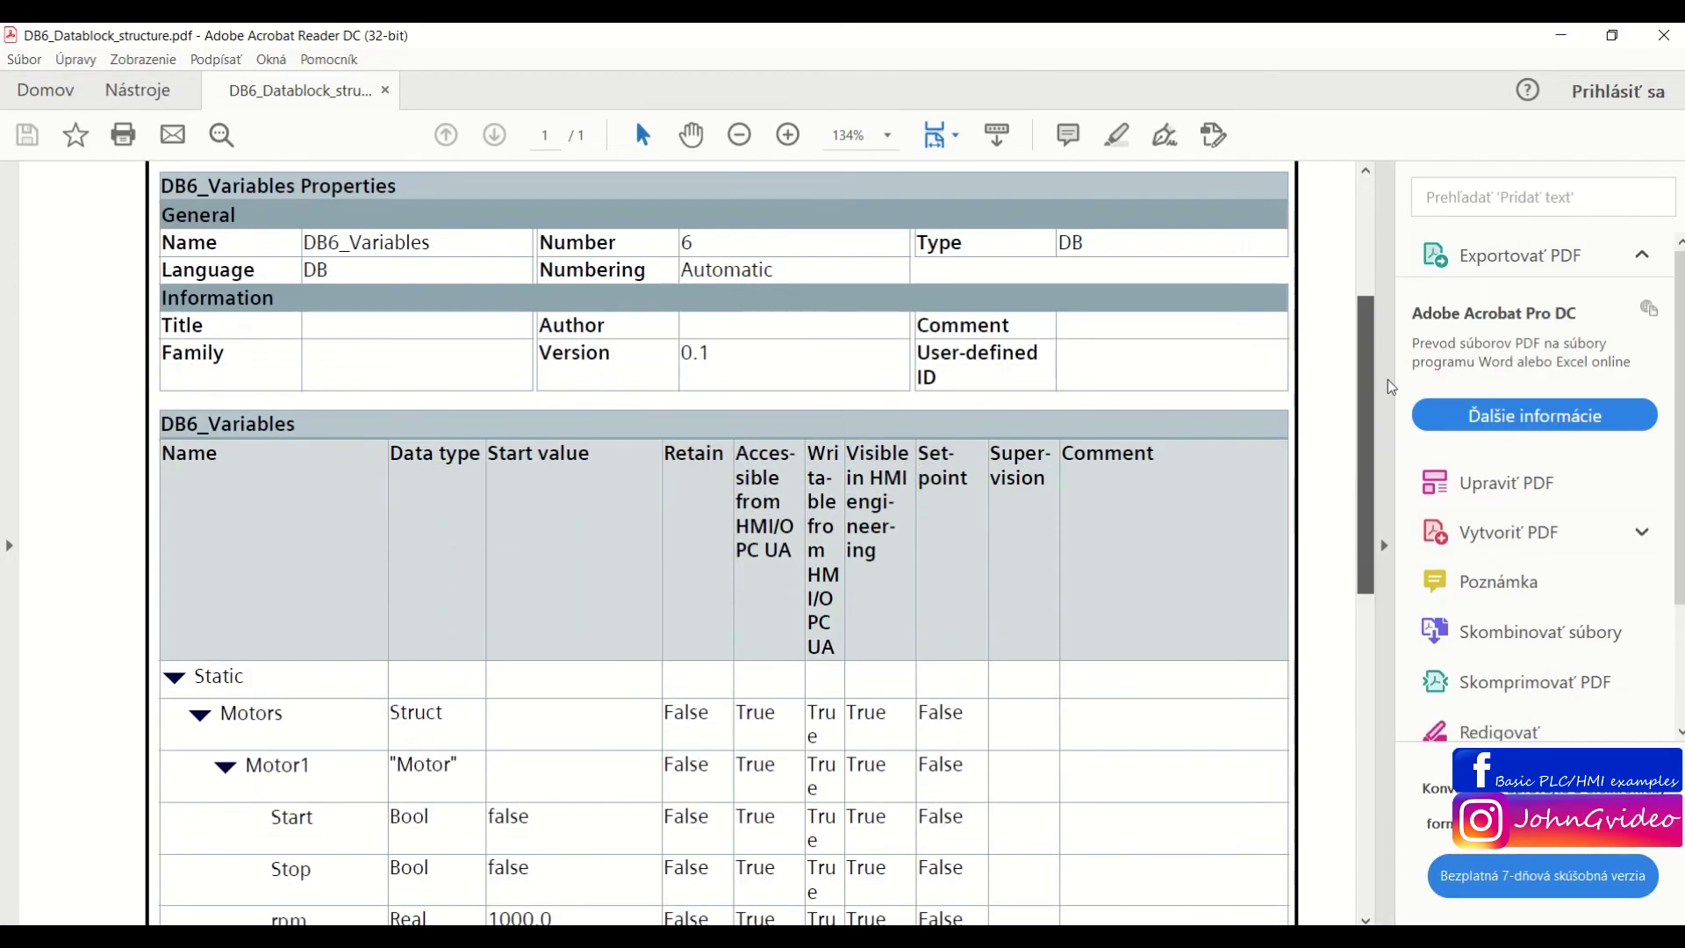
{"action": "scroll", "coordinate": [1386, 382], "scroll_direction": "up", "scroll_amount": 2}
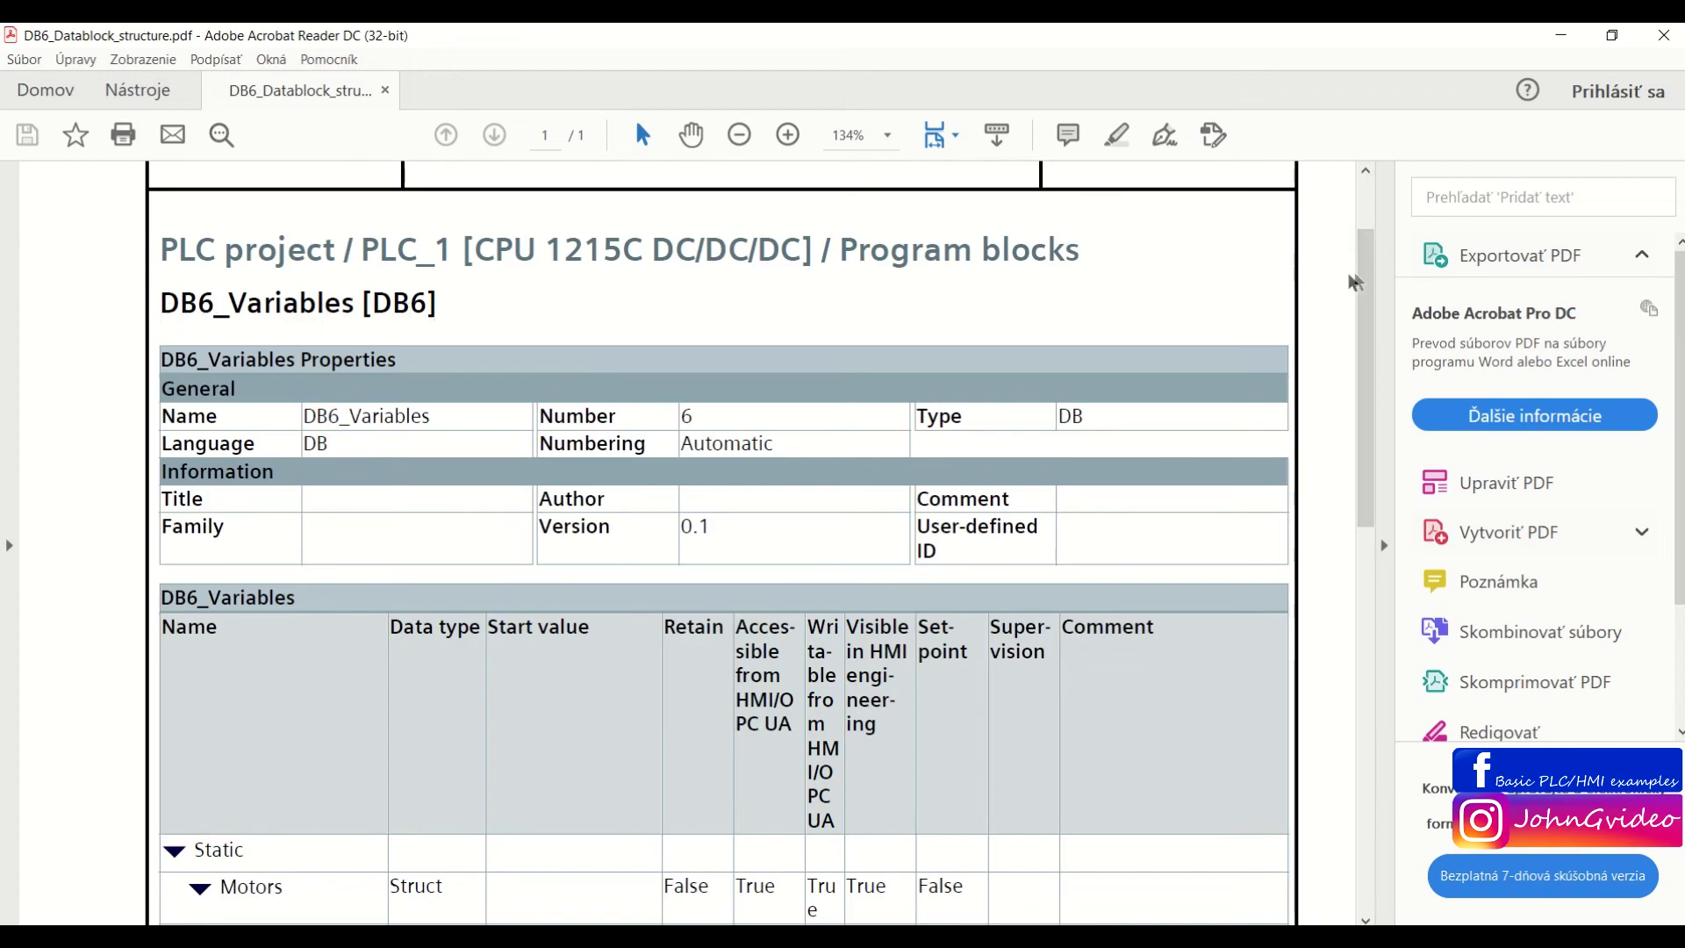
{"action": "left_click_drag", "start_coordinate": [1367, 289], "coordinate": [1365, 254]}
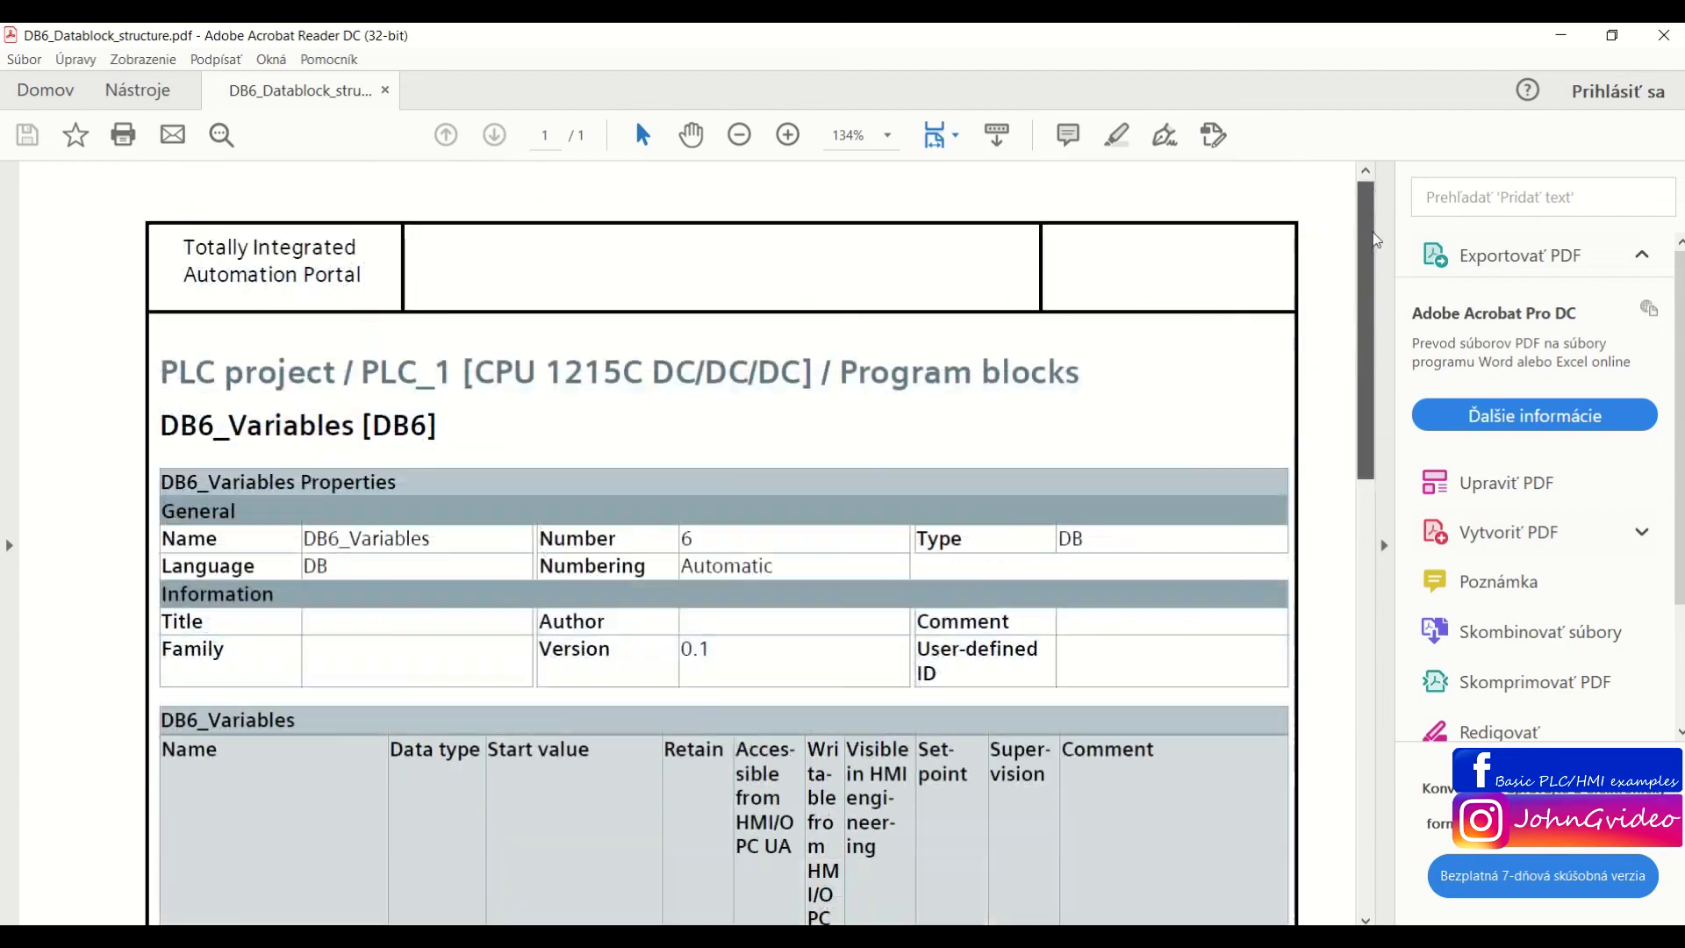
{"action": "left_click", "coordinate": [1665, 35]}
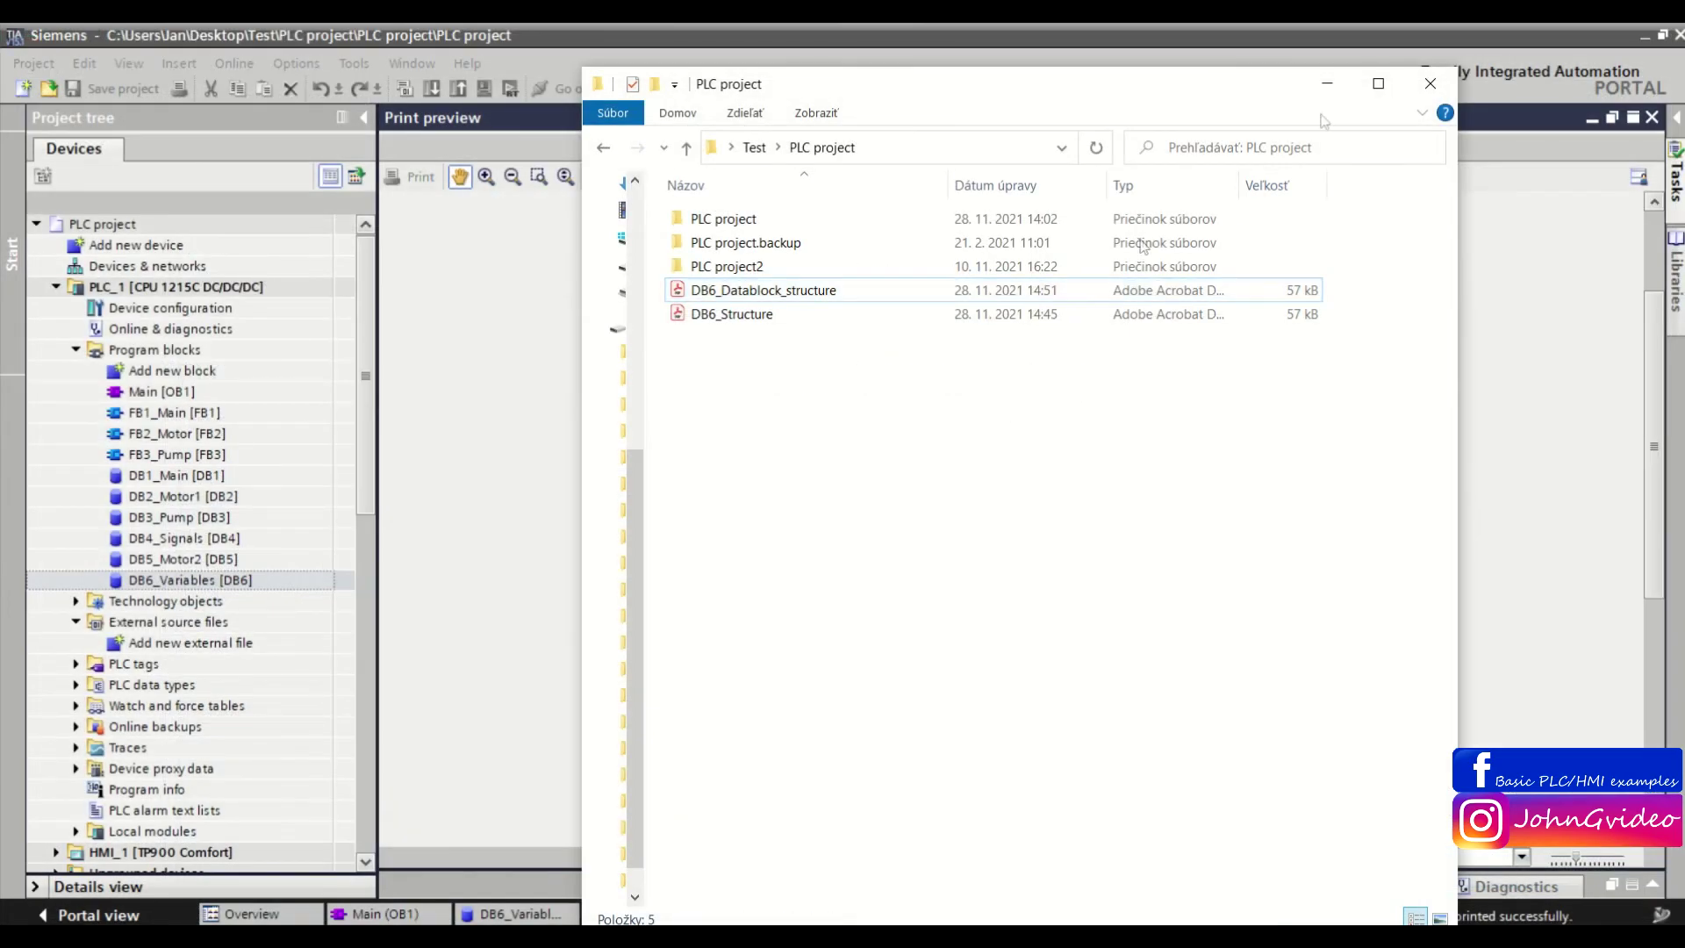
Switch back to the TIA Portal DB6_Variables print preview.
{"action": "left_click", "coordinate": [1327, 83]}
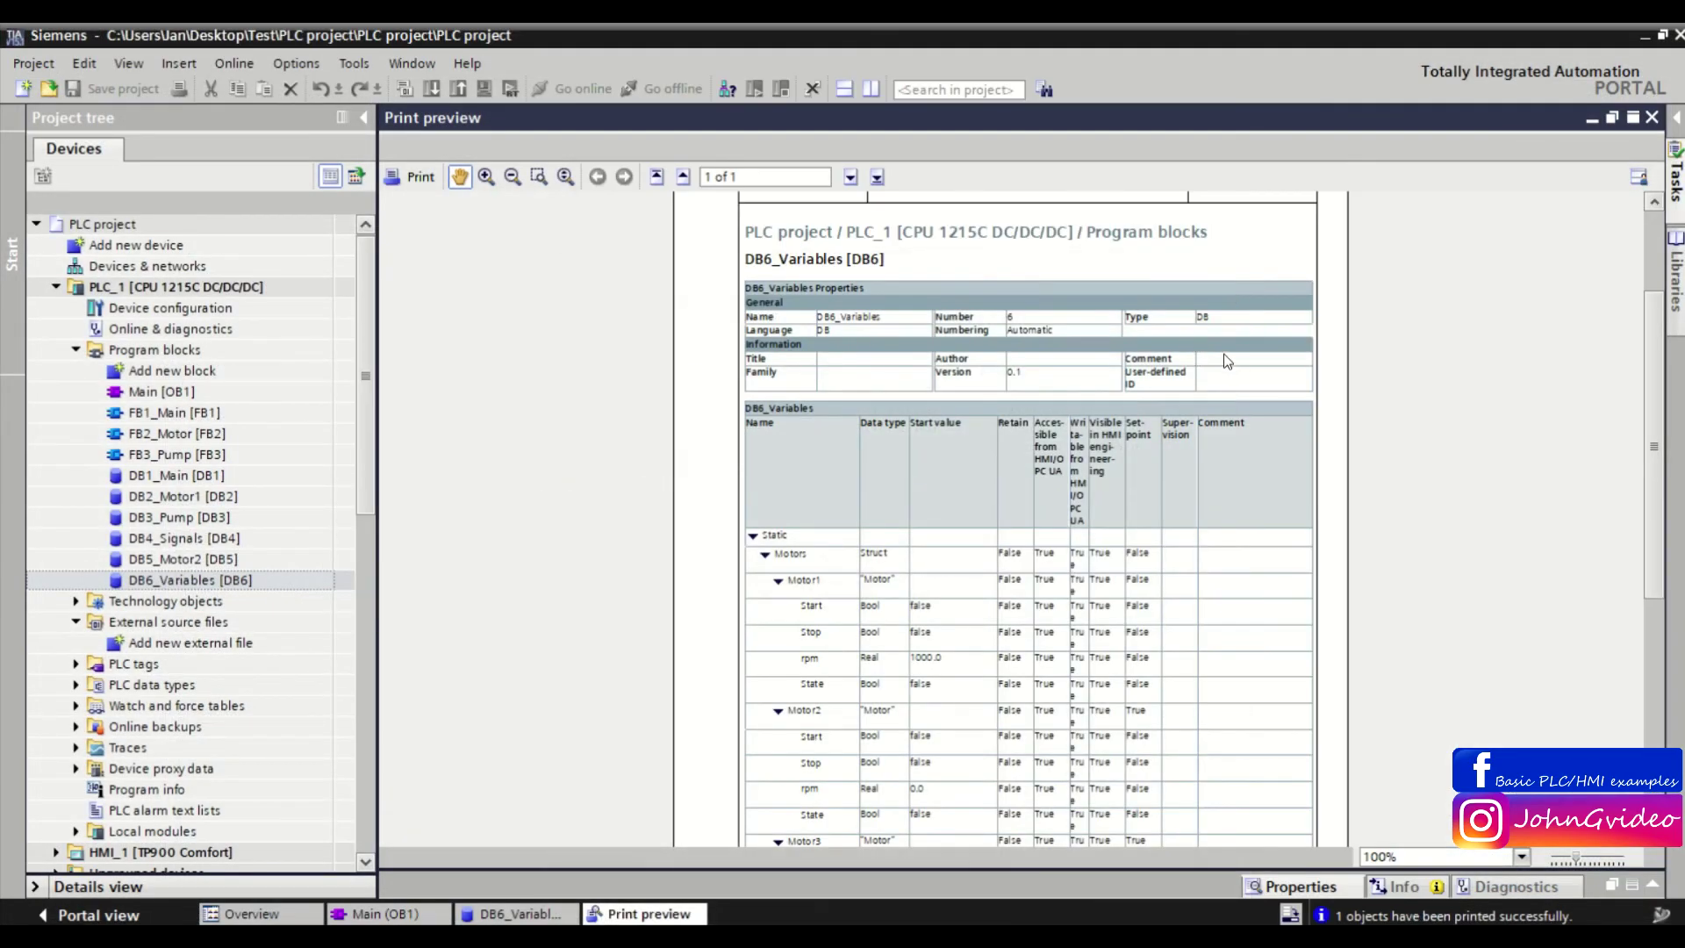